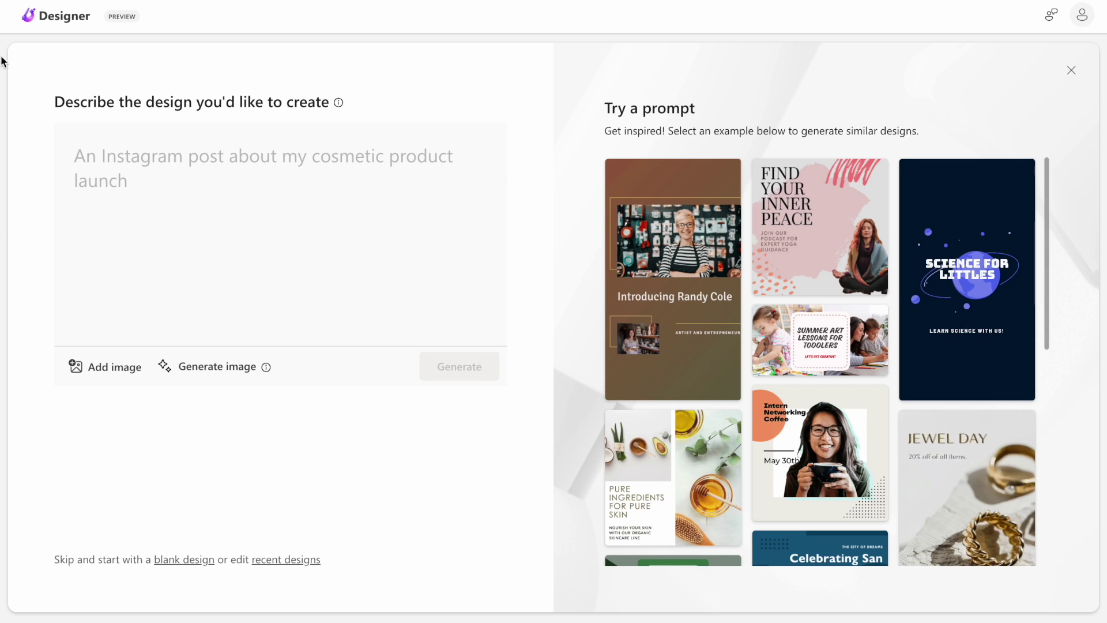
Step: Enter the prompt 'an instagram post about organic hand cream' in the description box
click(120, 168)
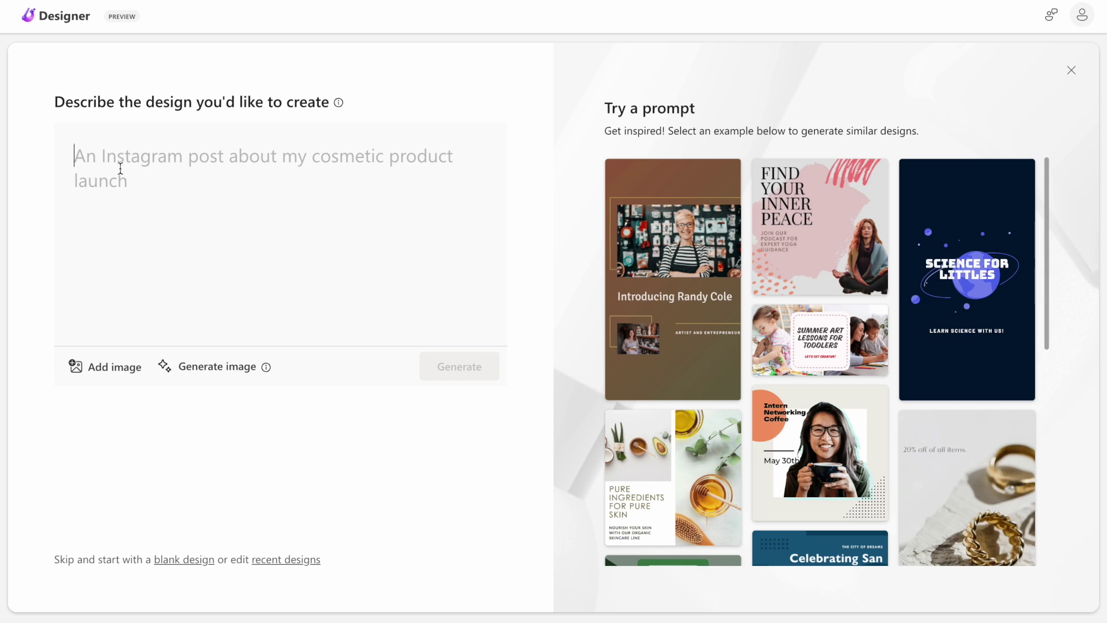
text(an )
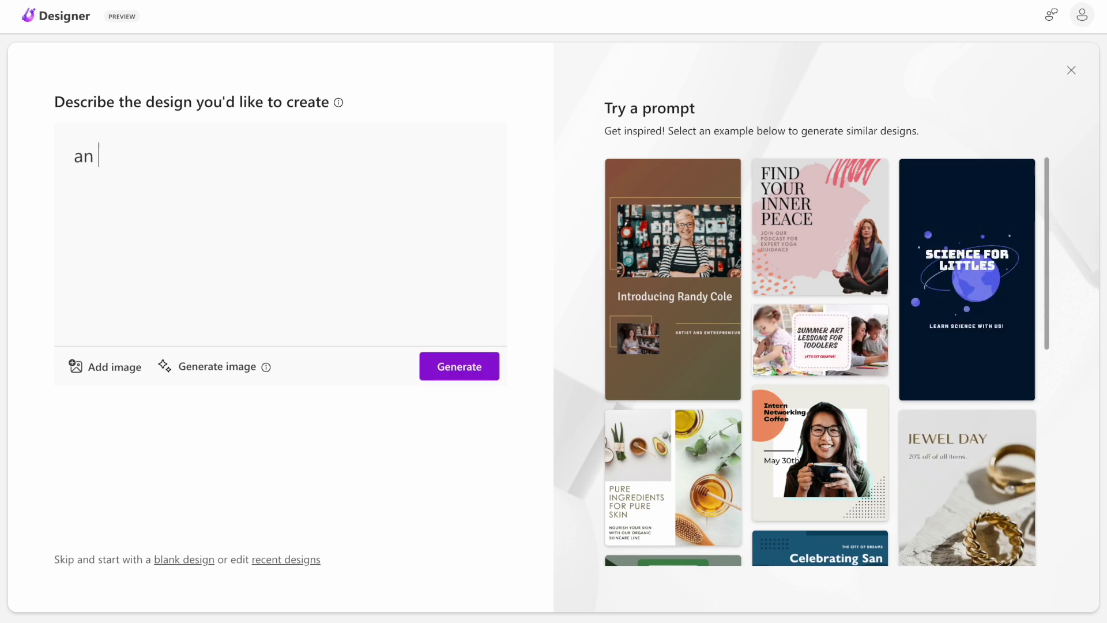
text(instagram po)
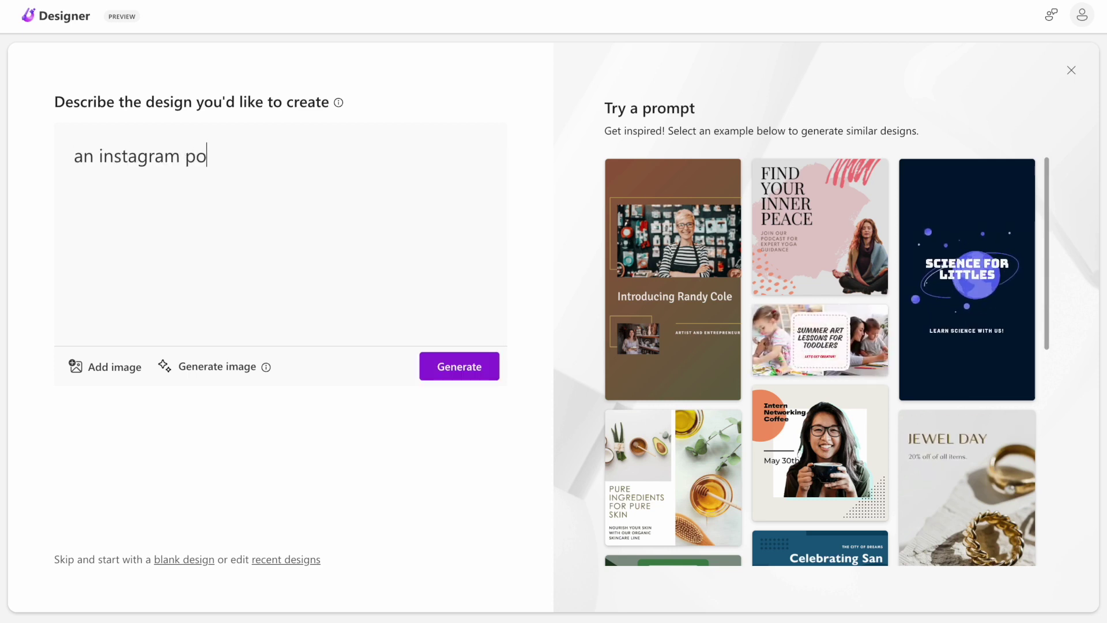
text(st about orga)
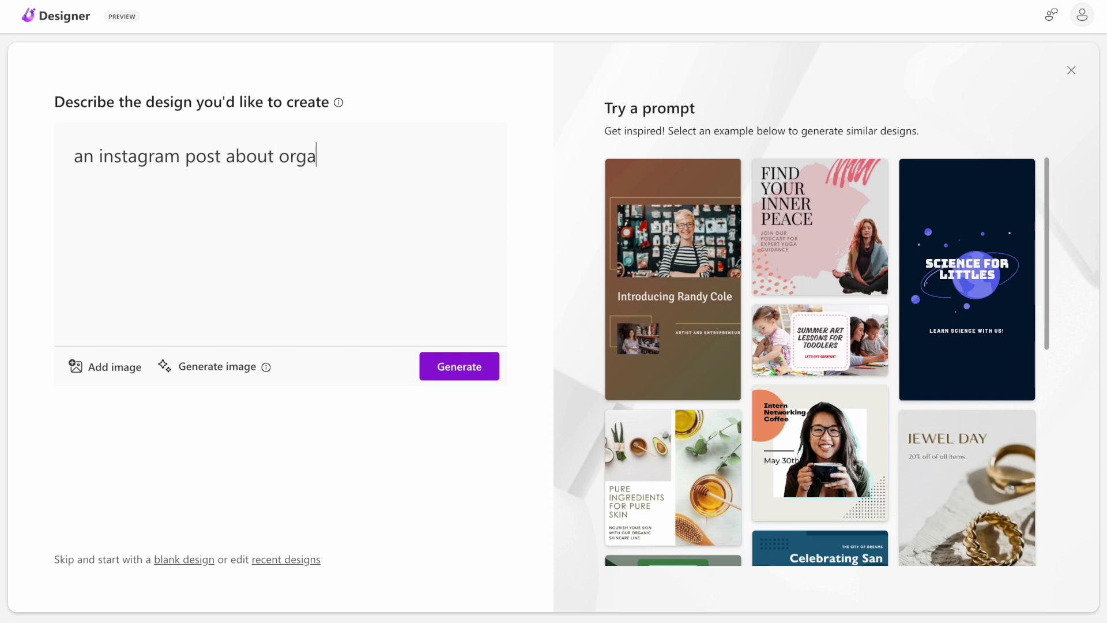
text(nic hand cream)
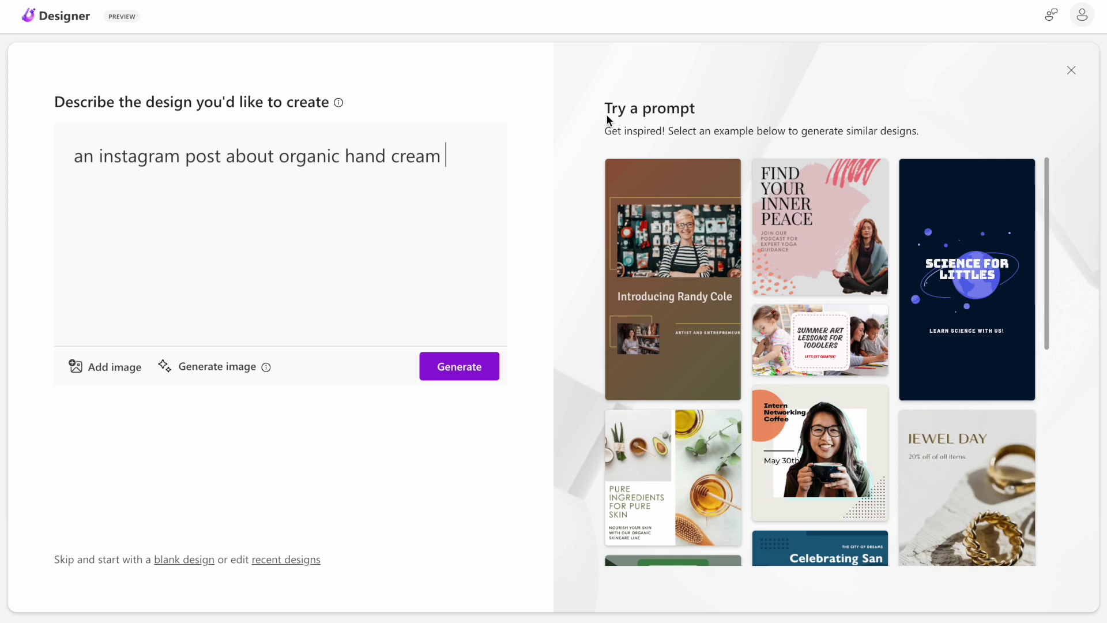
mouse_move(679, 244)
Step: Generate and browse hand-cream designs, then adopt the suggested green-and-white natural-imagery prompt
click(459, 369)
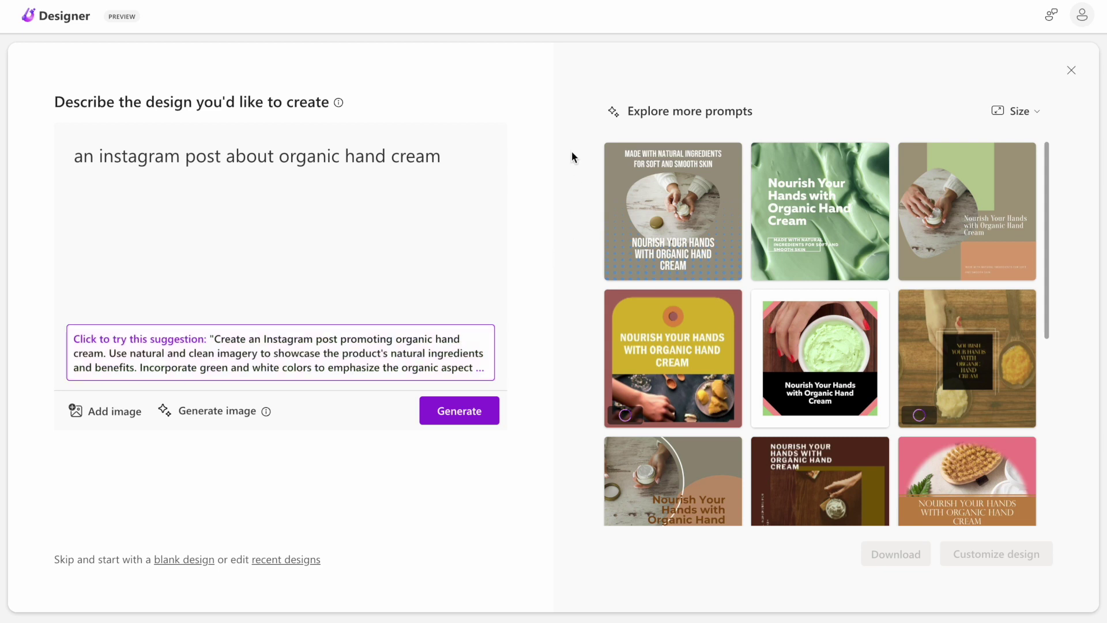
scroll(678, 225, down, 2)
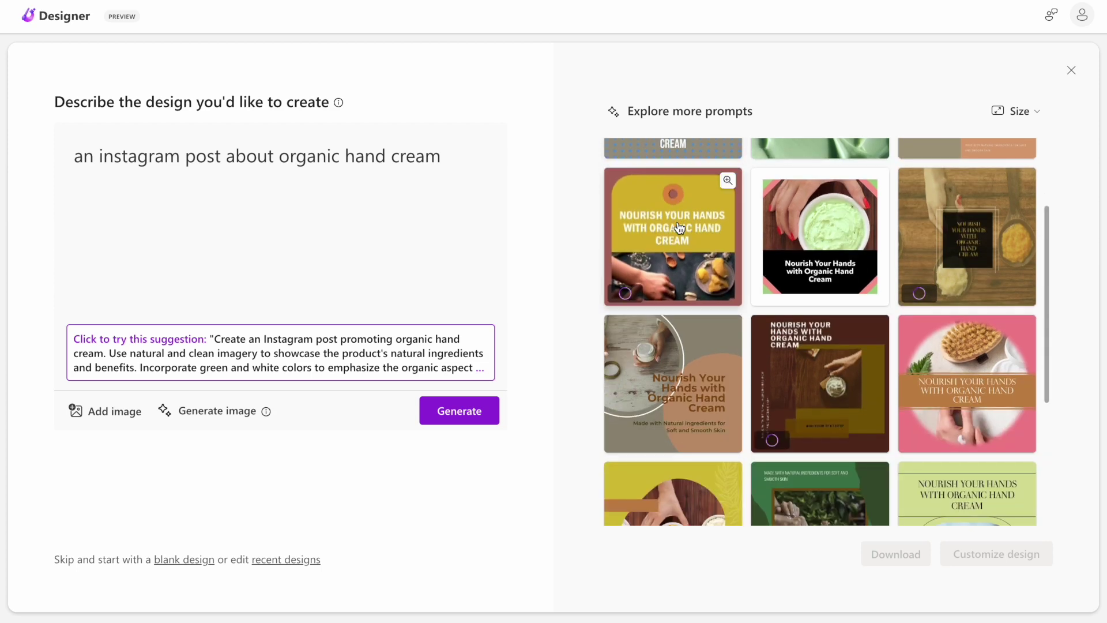
scroll(679, 227, down, 4)
scroll(680, 226, up, 5)
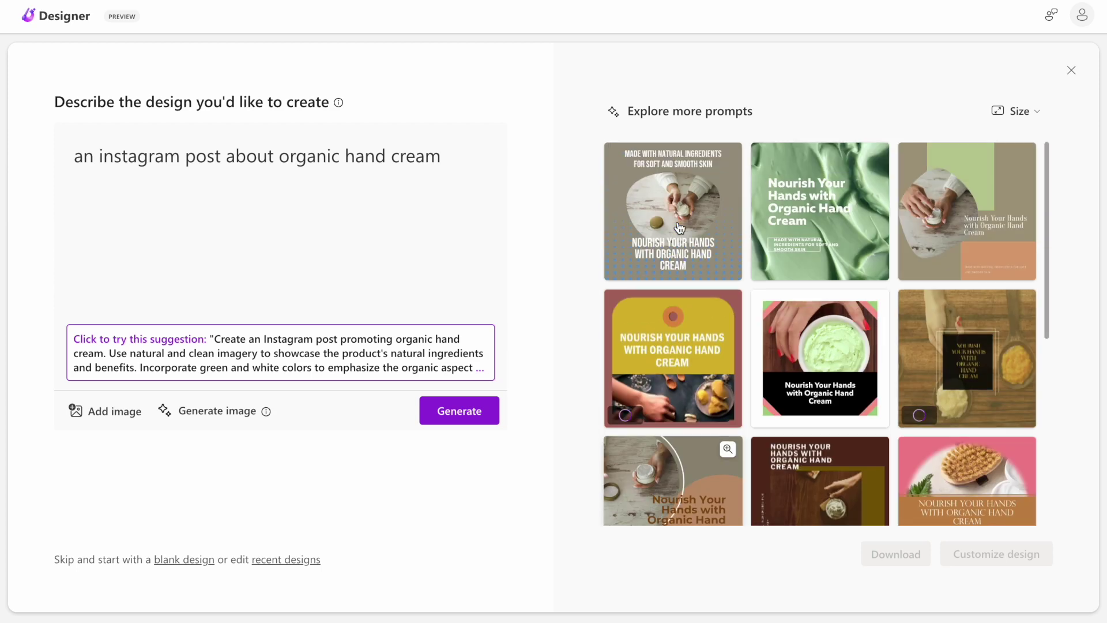
click(315, 350)
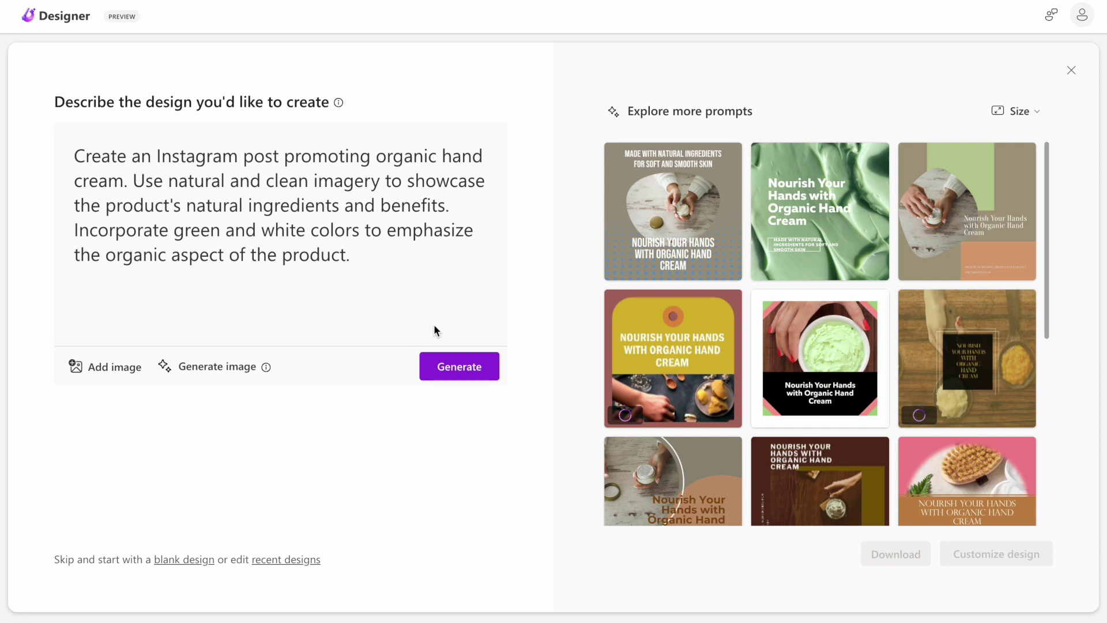
Step: Regenerate from the fuller prompt and open the bowl-of-green-cream design for editing
click(474, 369)
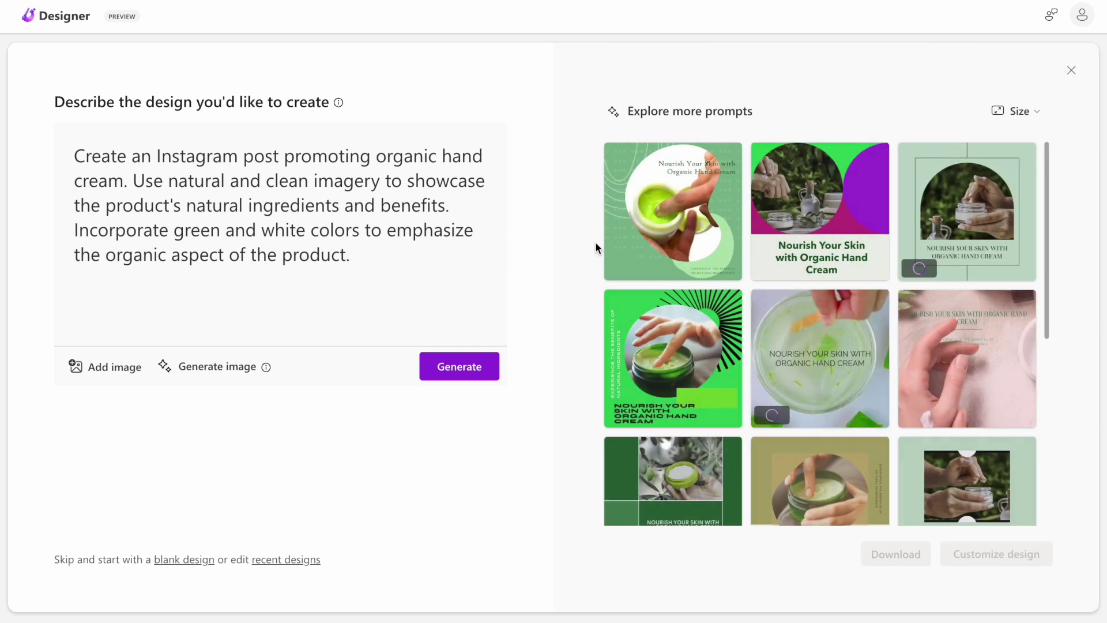
scroll(705, 238, down, 1)
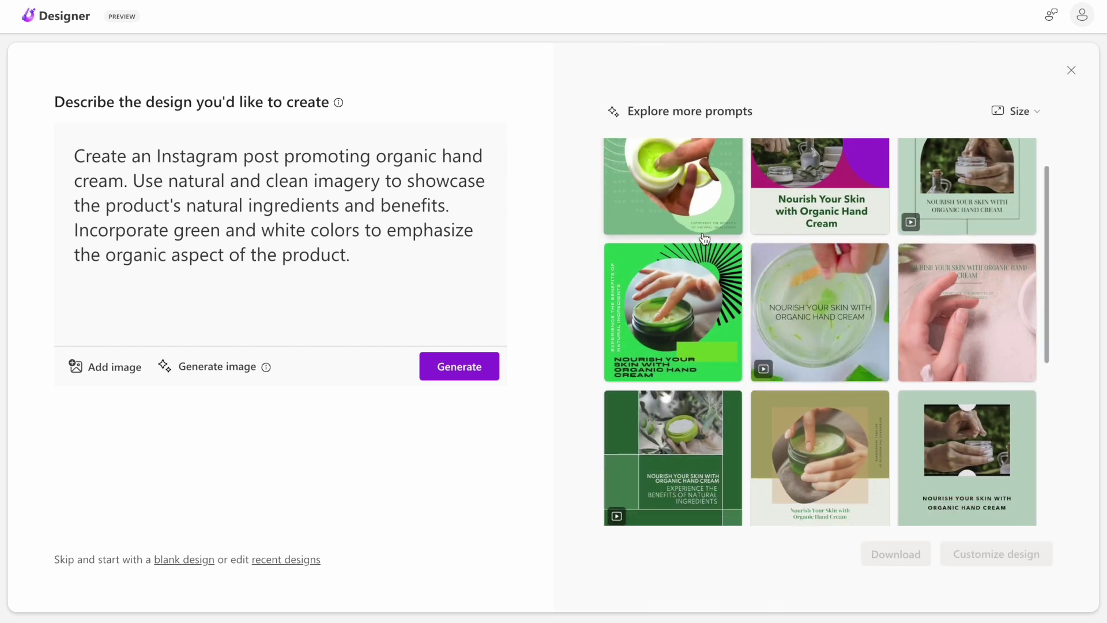
scroll(704, 239, down, 5)
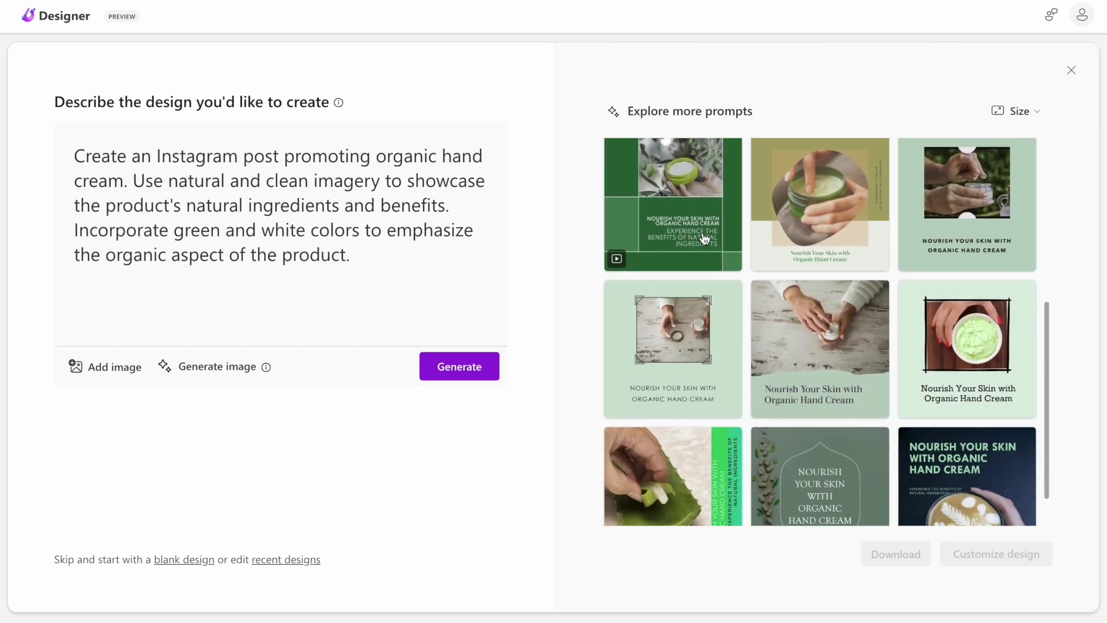
scroll(705, 230, up, 1)
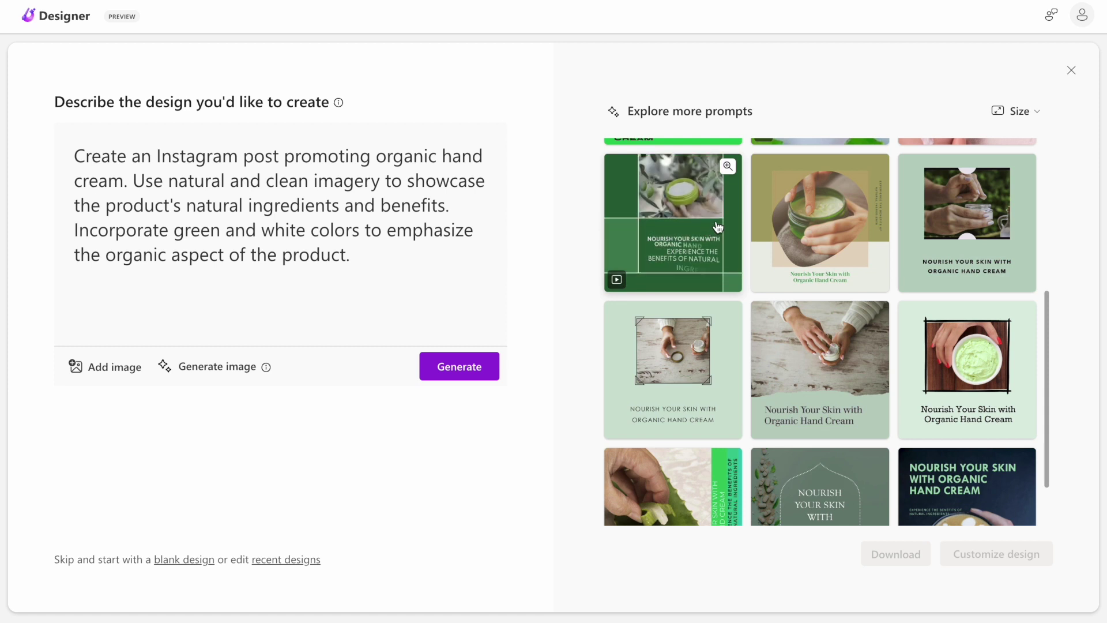
scroll(810, 223, down, 1)
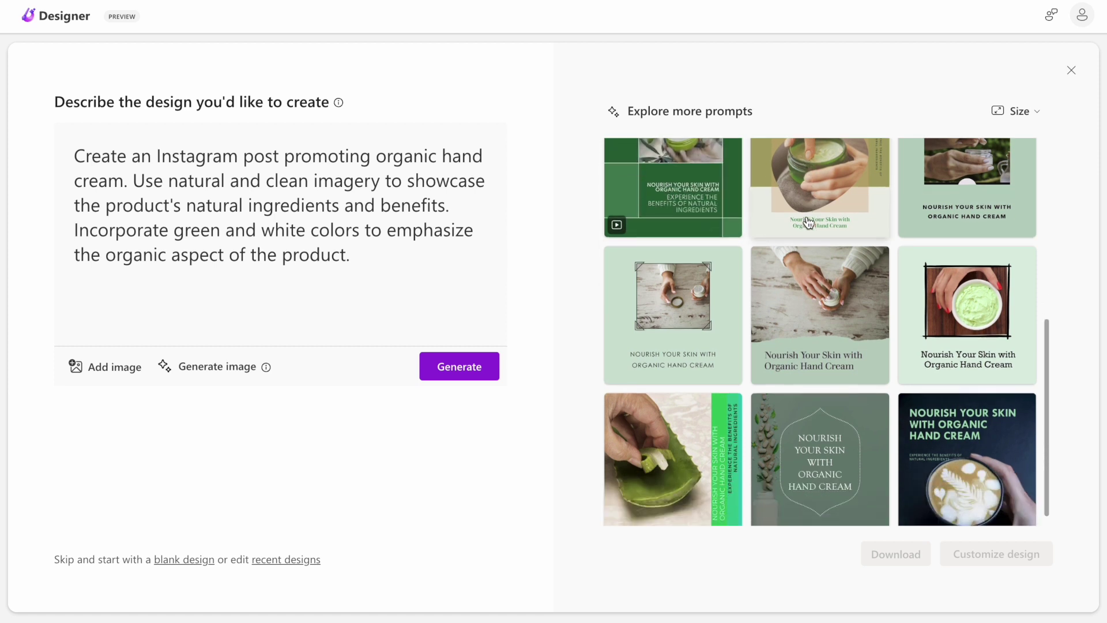
scroll(810, 224, up, 3)
scroll(810, 223, up, 3)
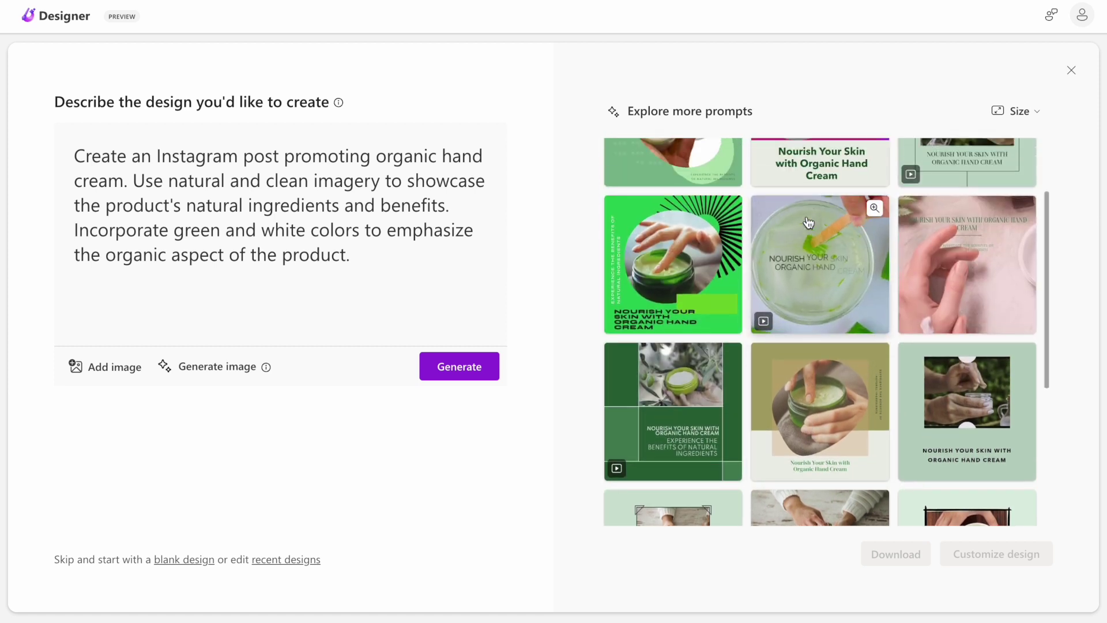
scroll(816, 222, down, 5)
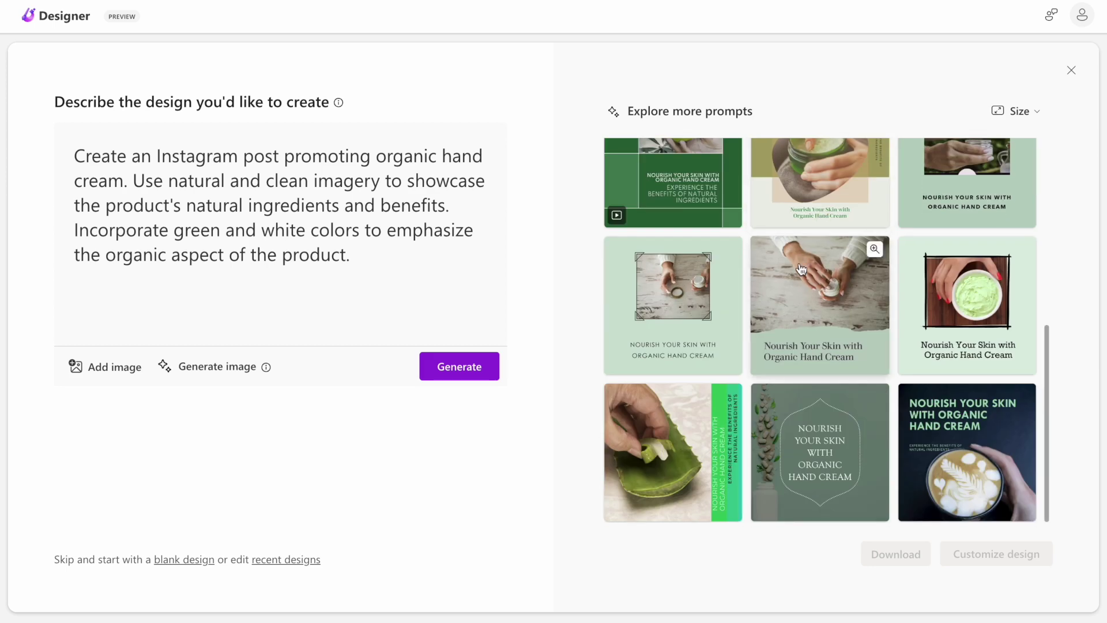
click(961, 316)
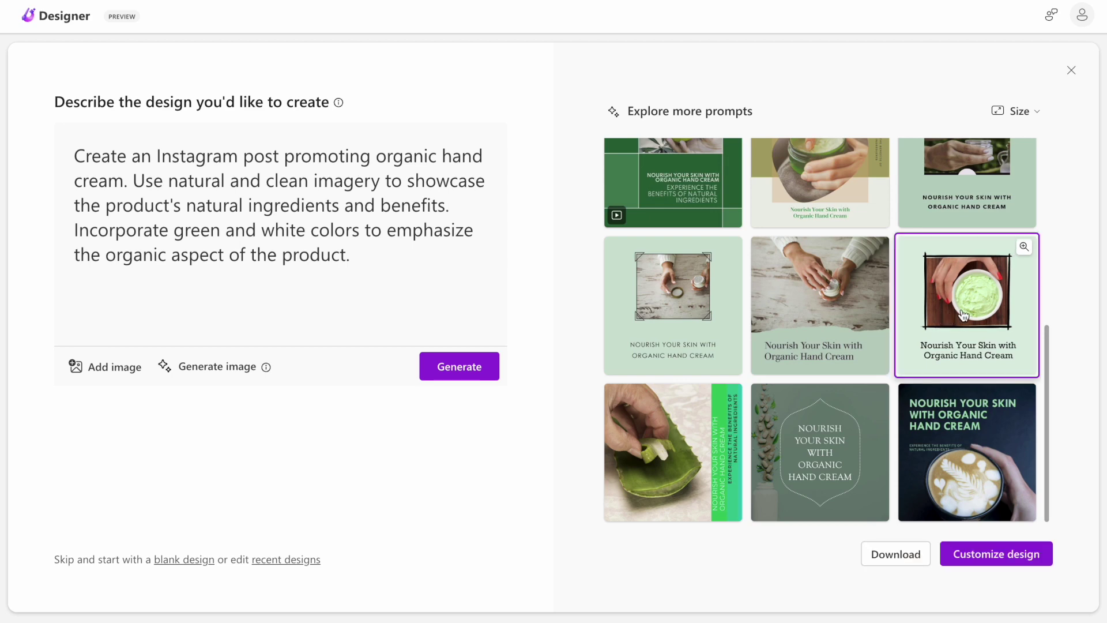
click(981, 555)
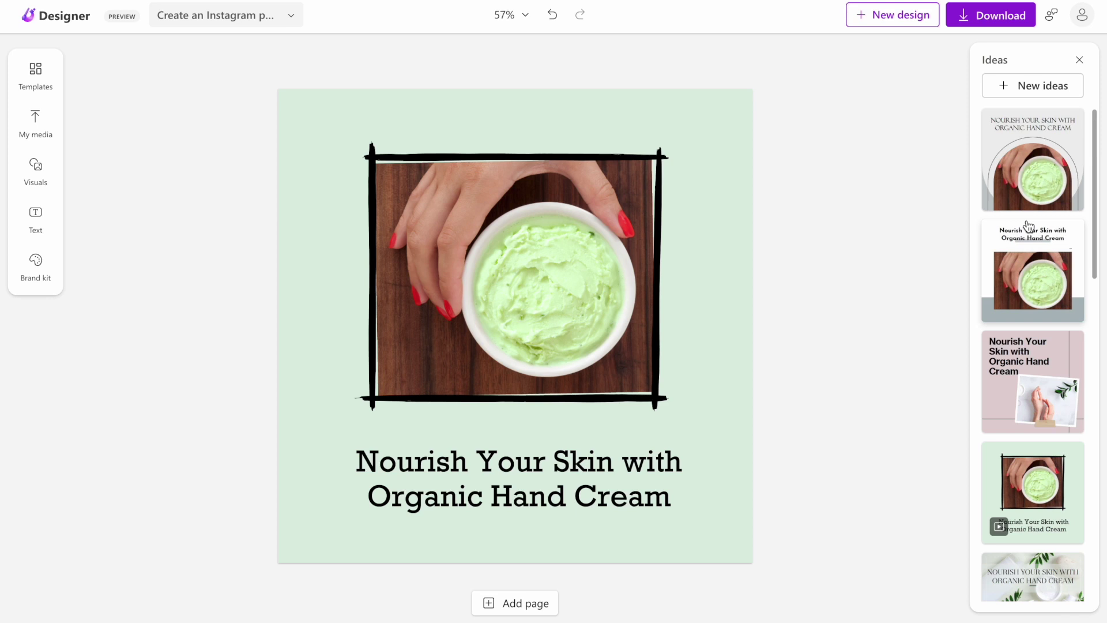
Step: Apply the white layout with the uppercase headline above the hand-cream bowl photo
scroll(1029, 225, down, 8)
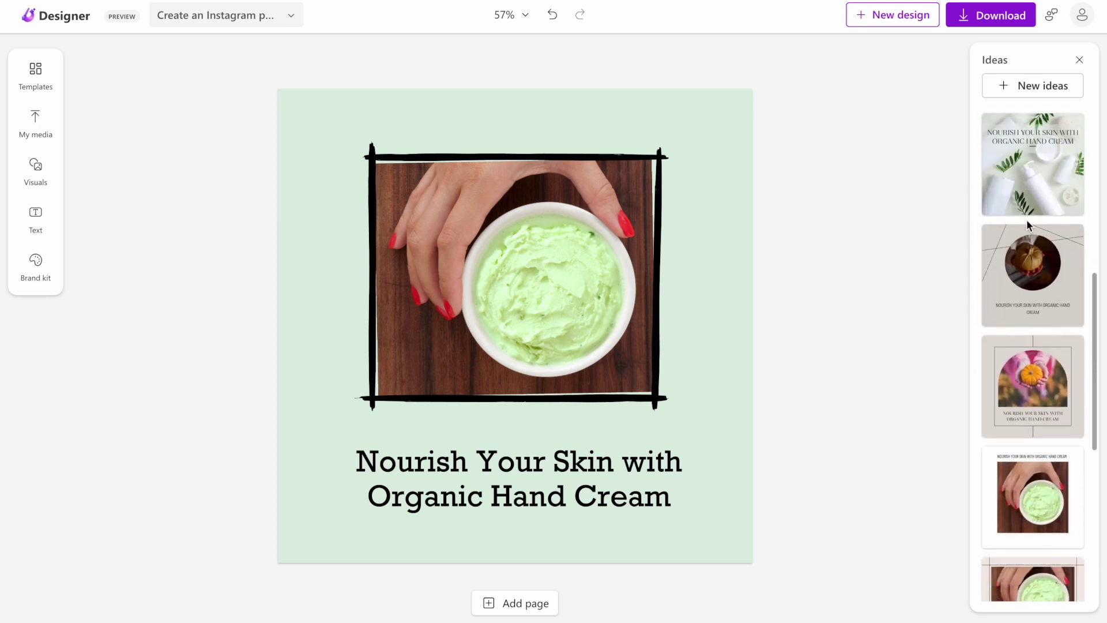
scroll(1028, 223, down, 5)
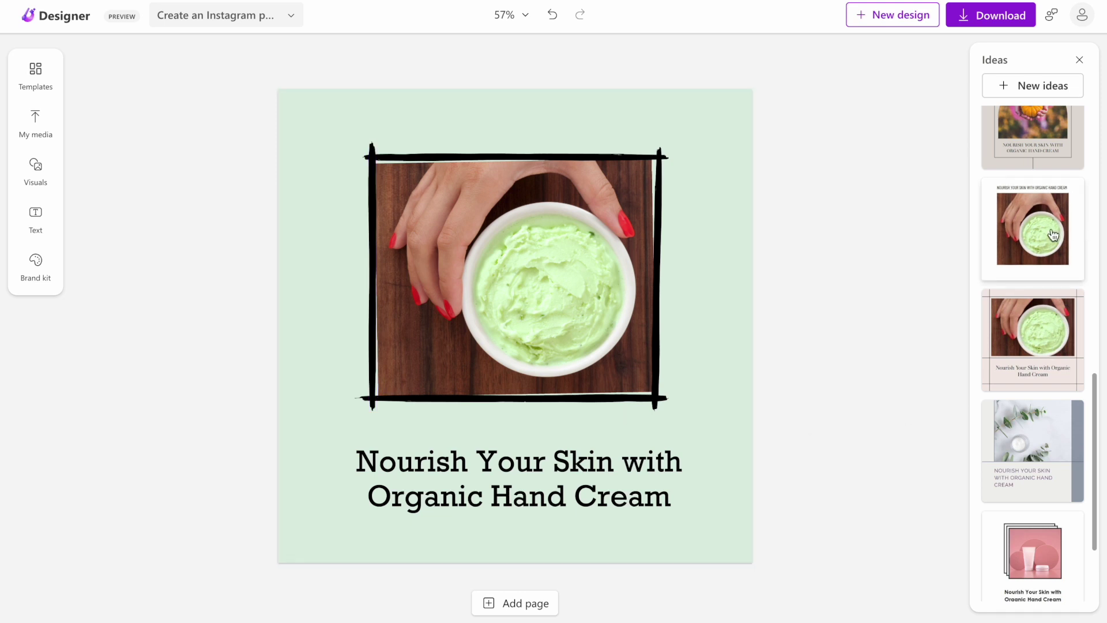
scroll(1039, 337, up, 2)
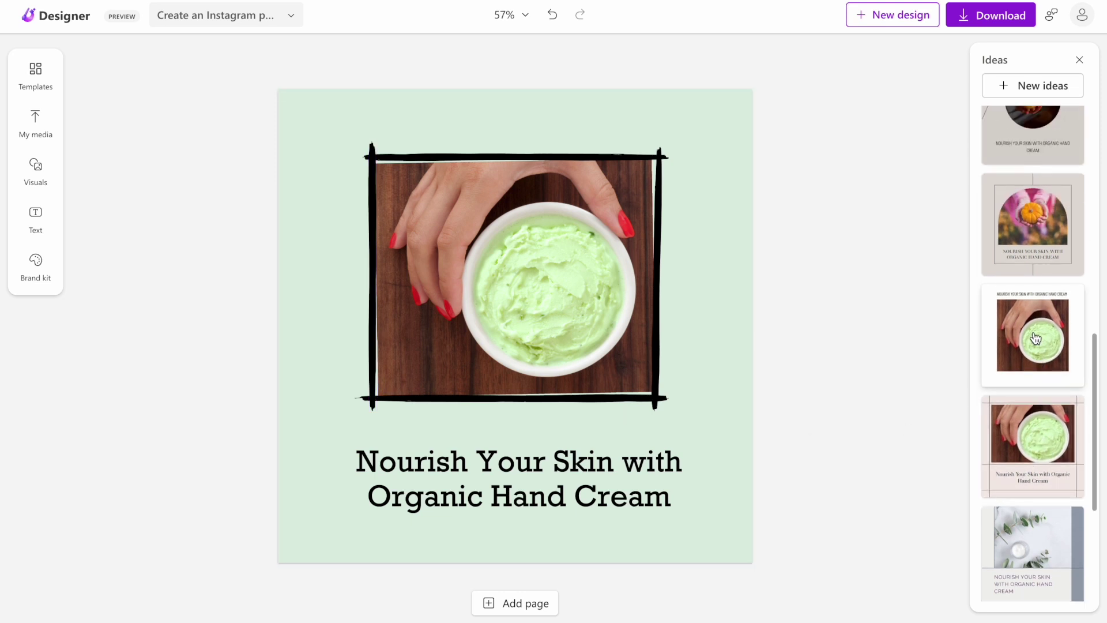
click(1035, 339)
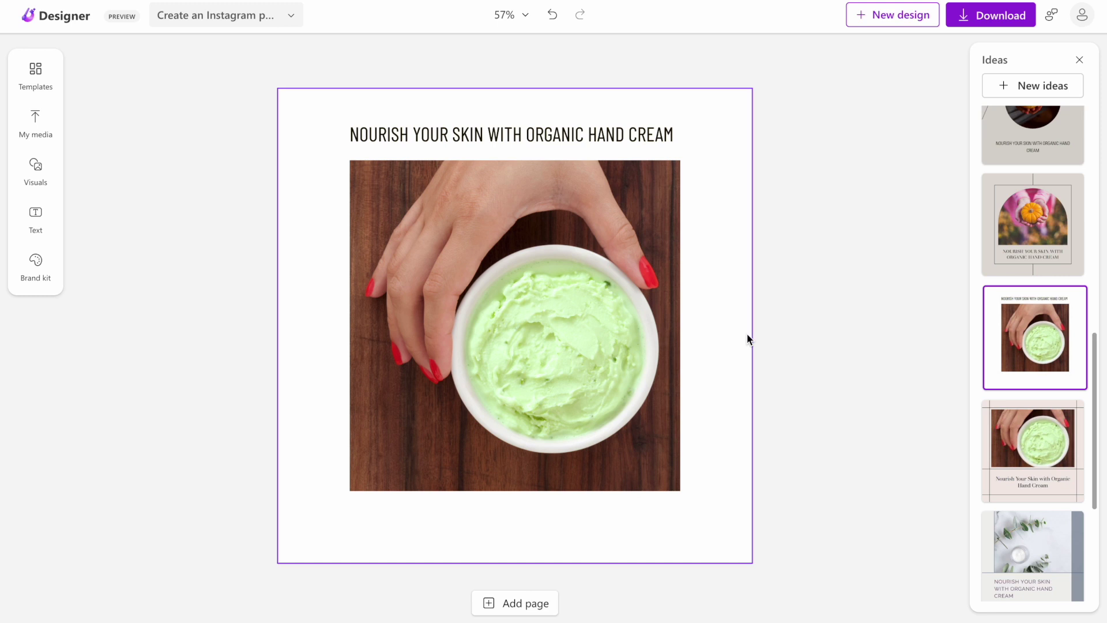
click(615, 215)
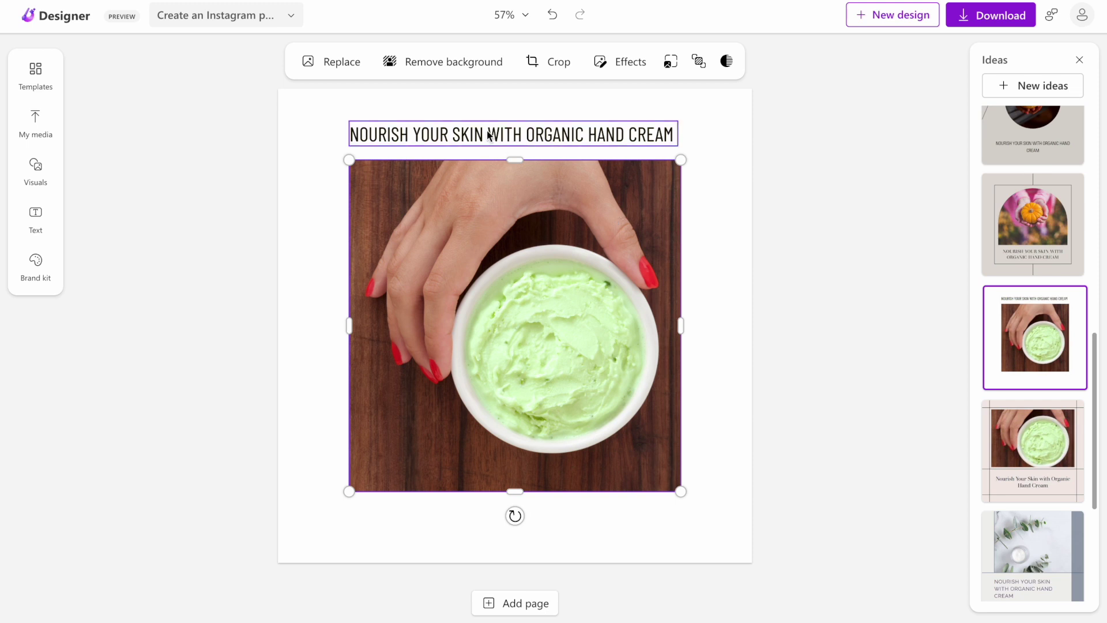
click(483, 66)
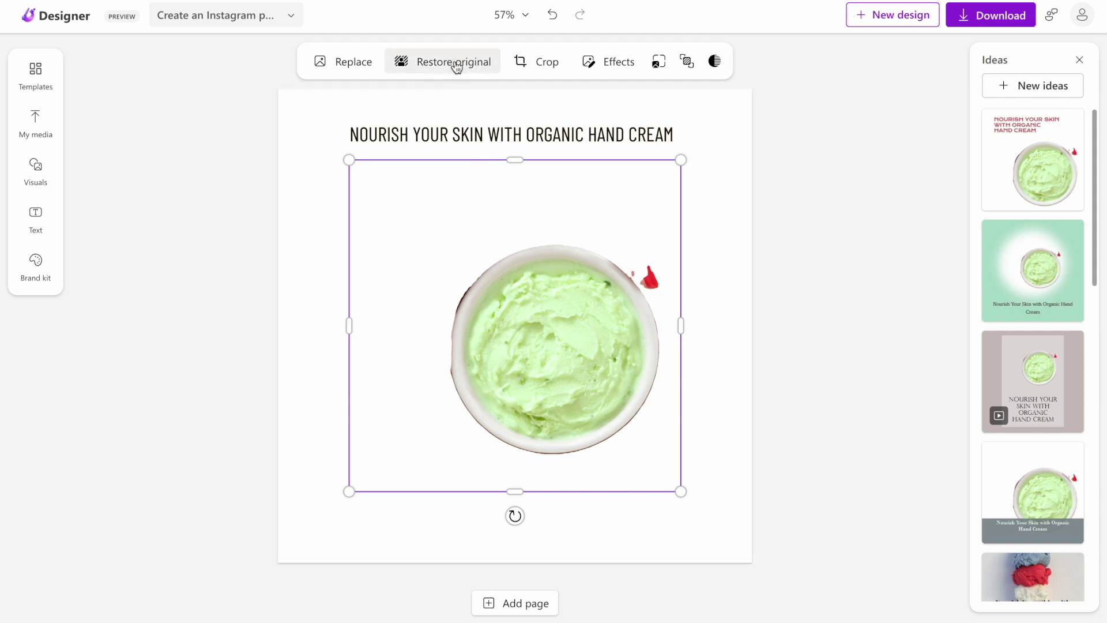
click(455, 64)
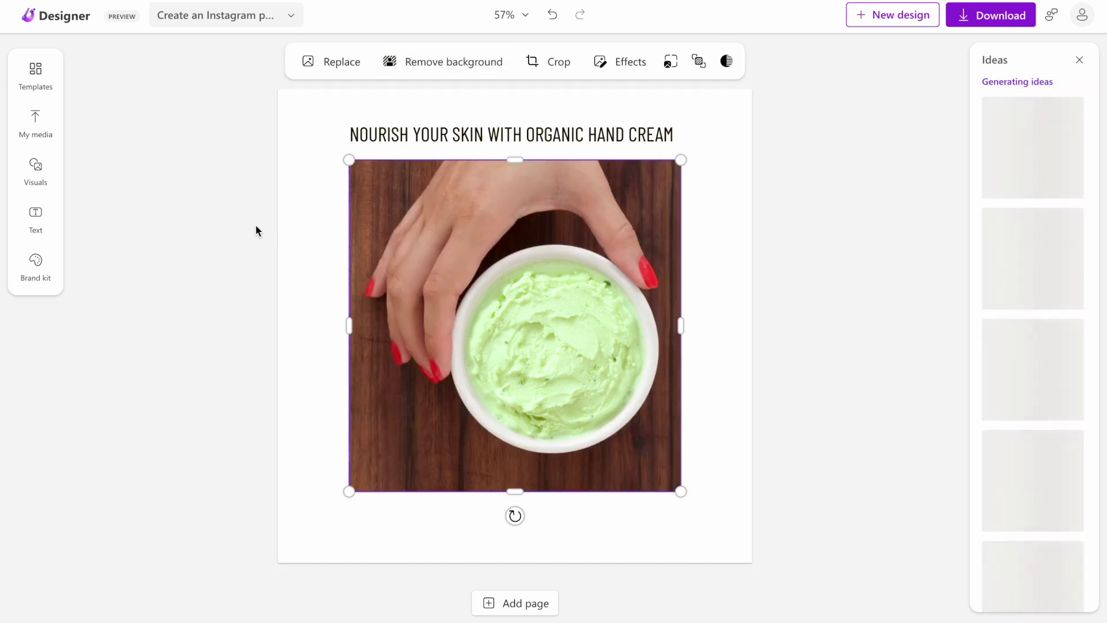
Step: Generate AI images from the description 'organic hand cream' in Visuals
click(36, 170)
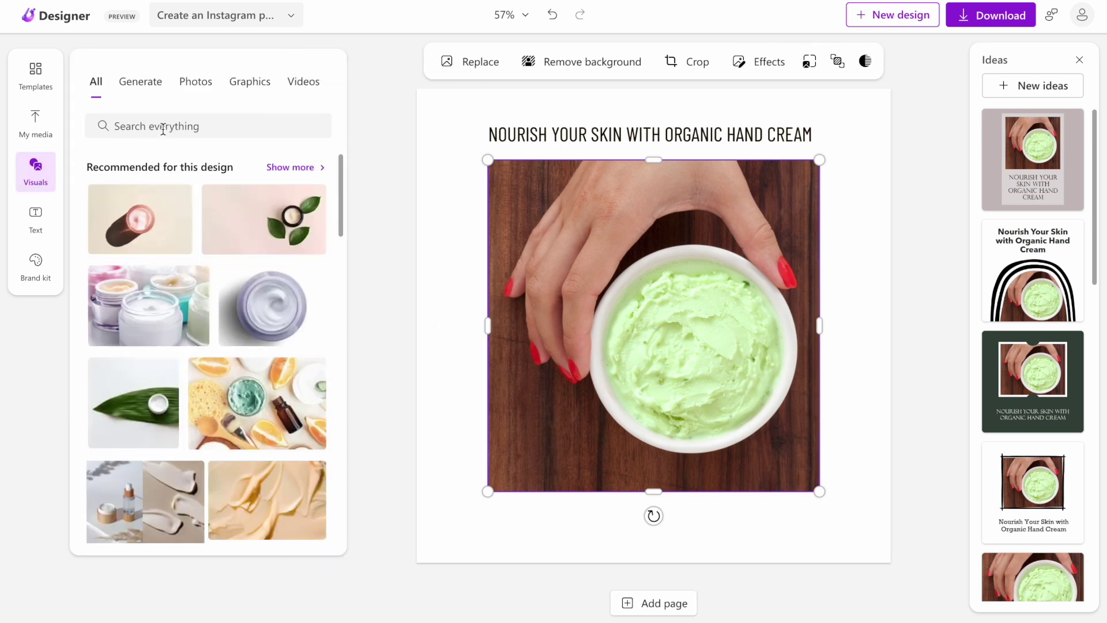
scroll(164, 351, down, 7)
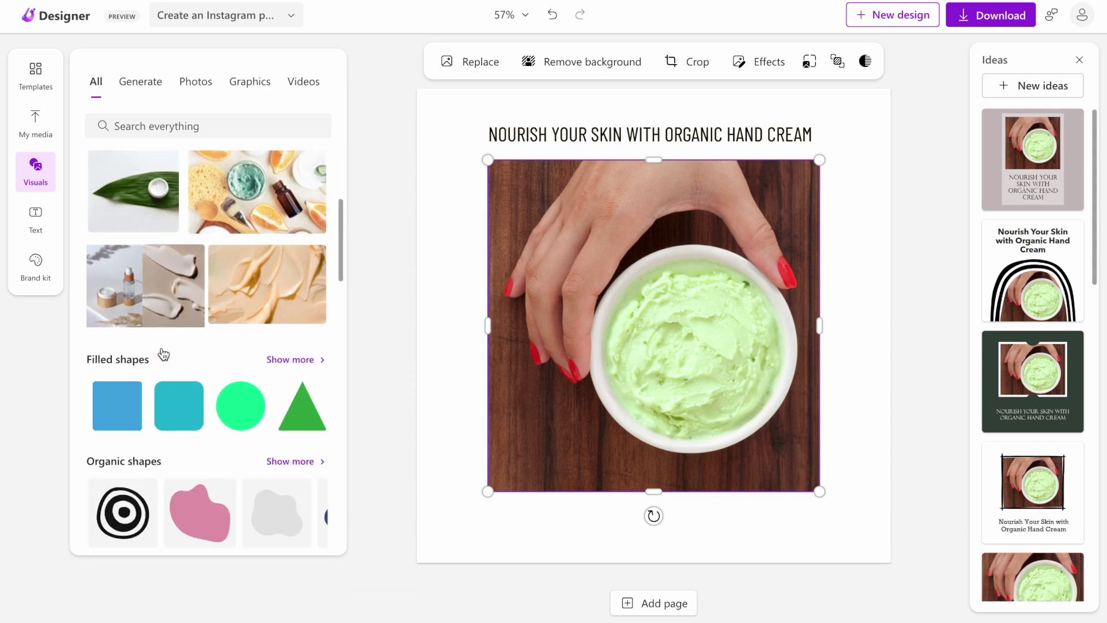
scroll(163, 352, up, 5)
scroll(162, 353, up, 3)
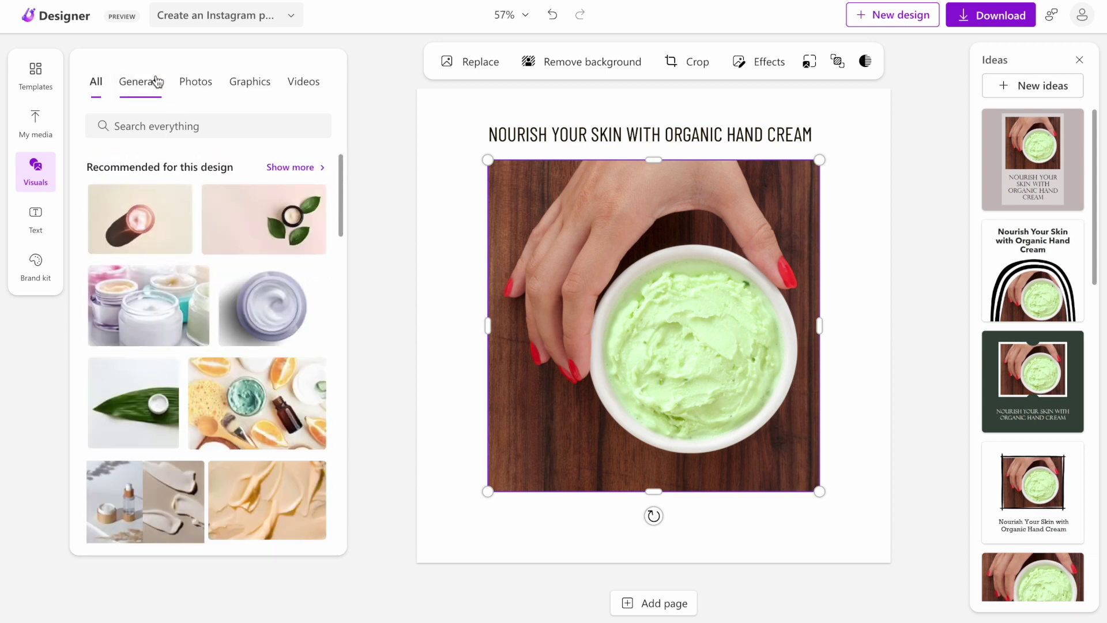
click(152, 81)
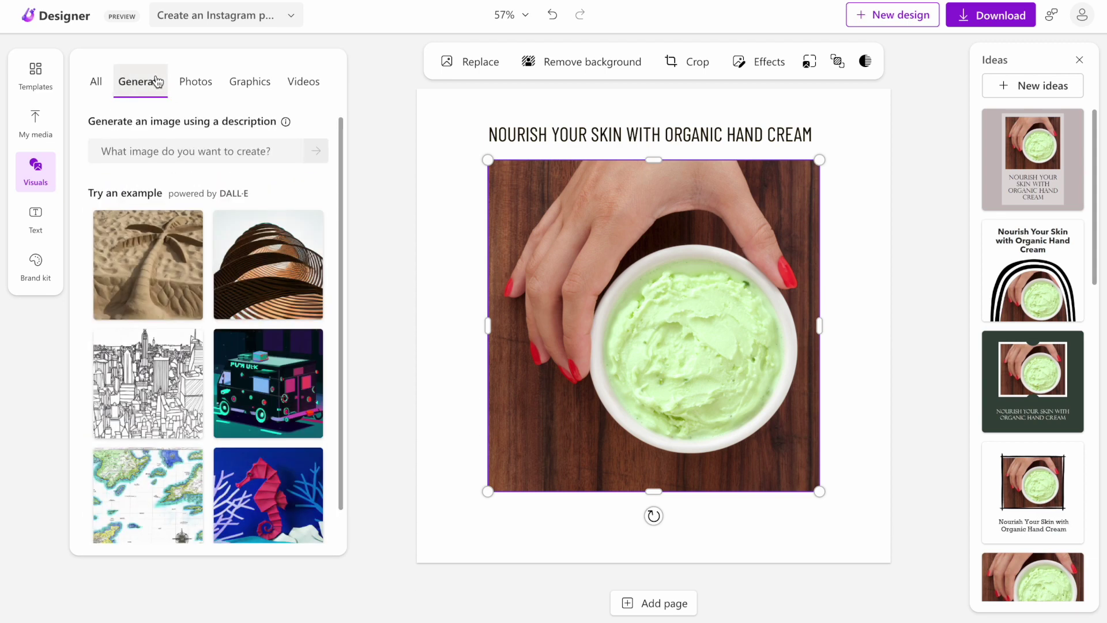
click(153, 147)
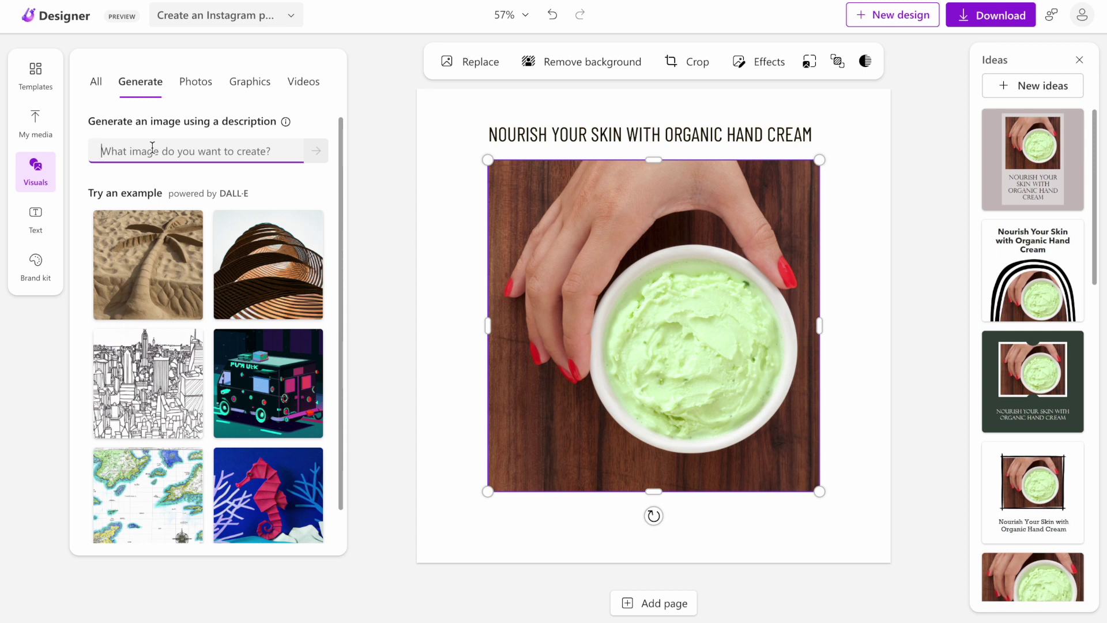
text(orga)
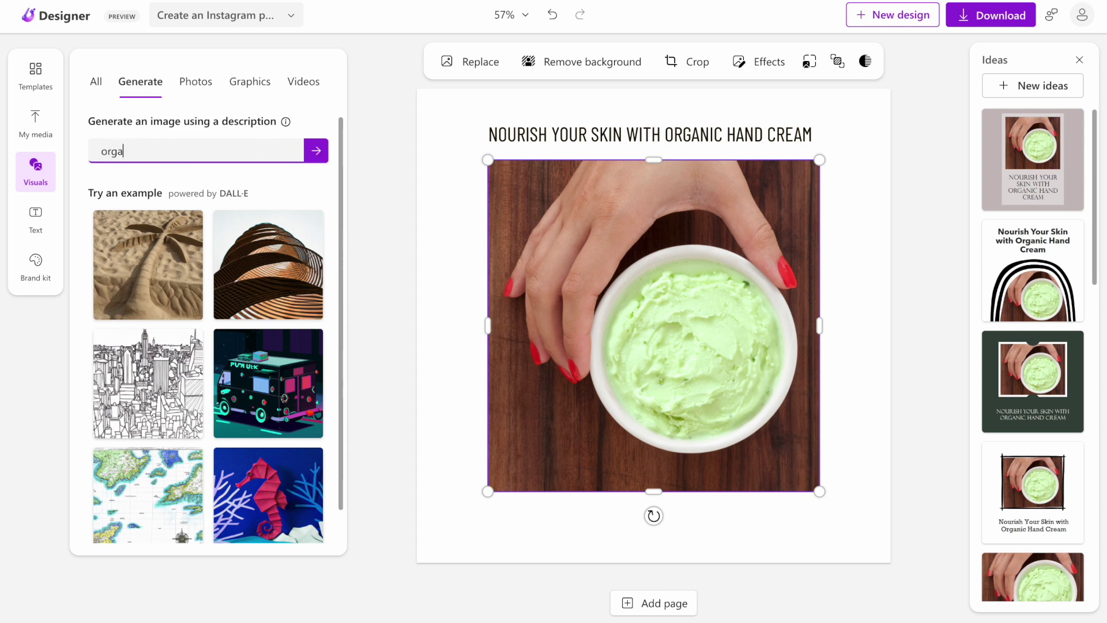
text(nic hand cream)
click(314, 153)
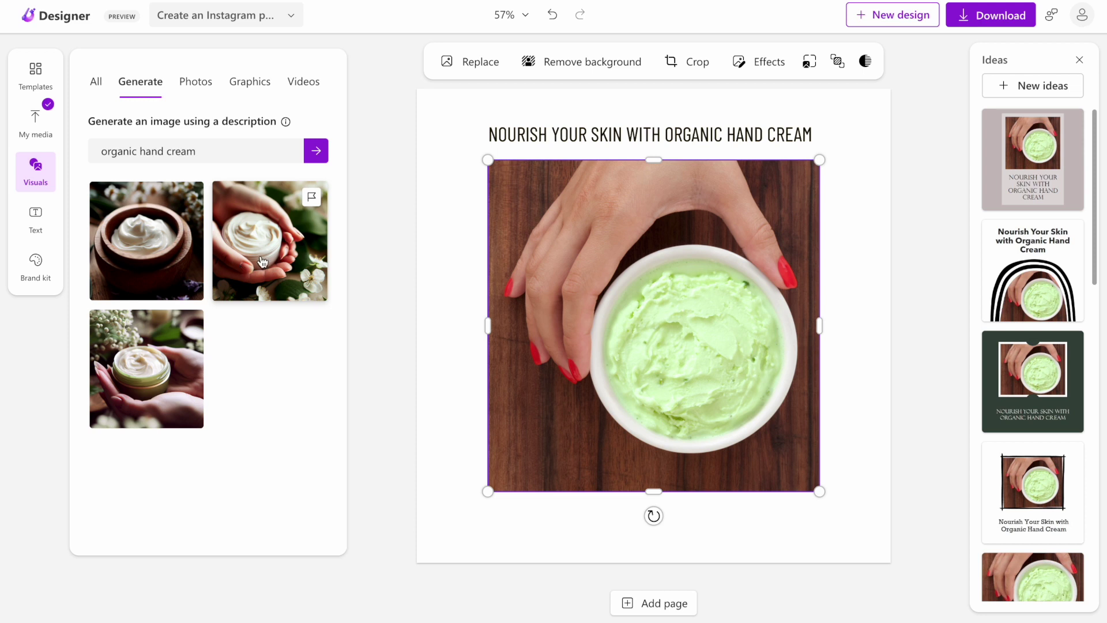
Step: Replace the bowl photo with the second generated image, aligned under the headline at 719 x 719
click(262, 263)
mouse_move(576, 274)
mouse_down()
mouse_move(546, 253)
mouse_move(590, 278)
mouse_up()
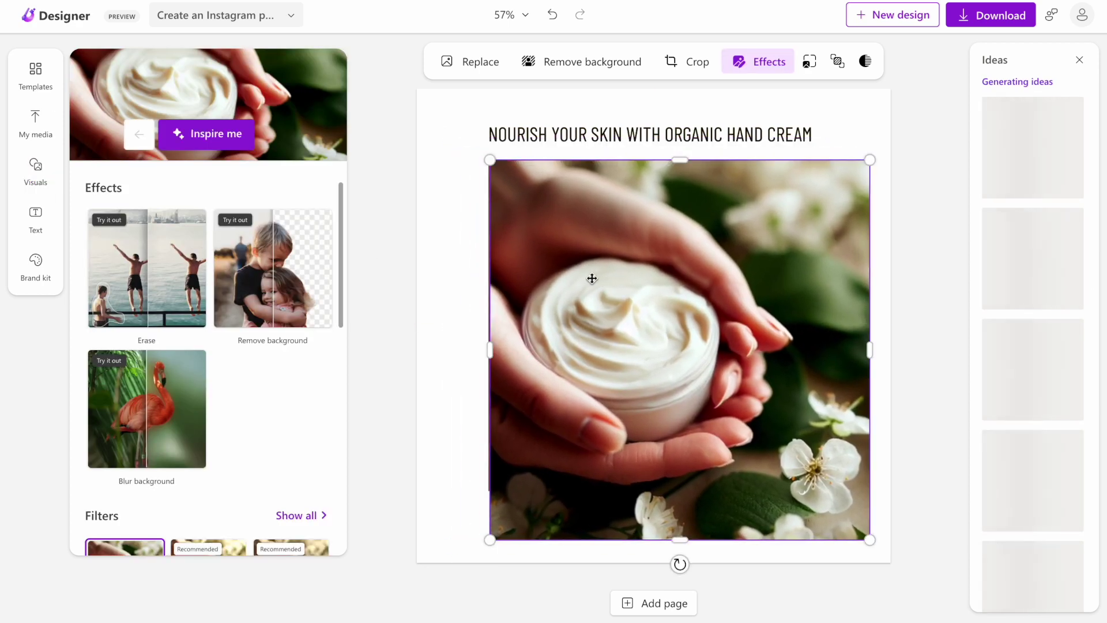
drag(862, 542, 819, 490)
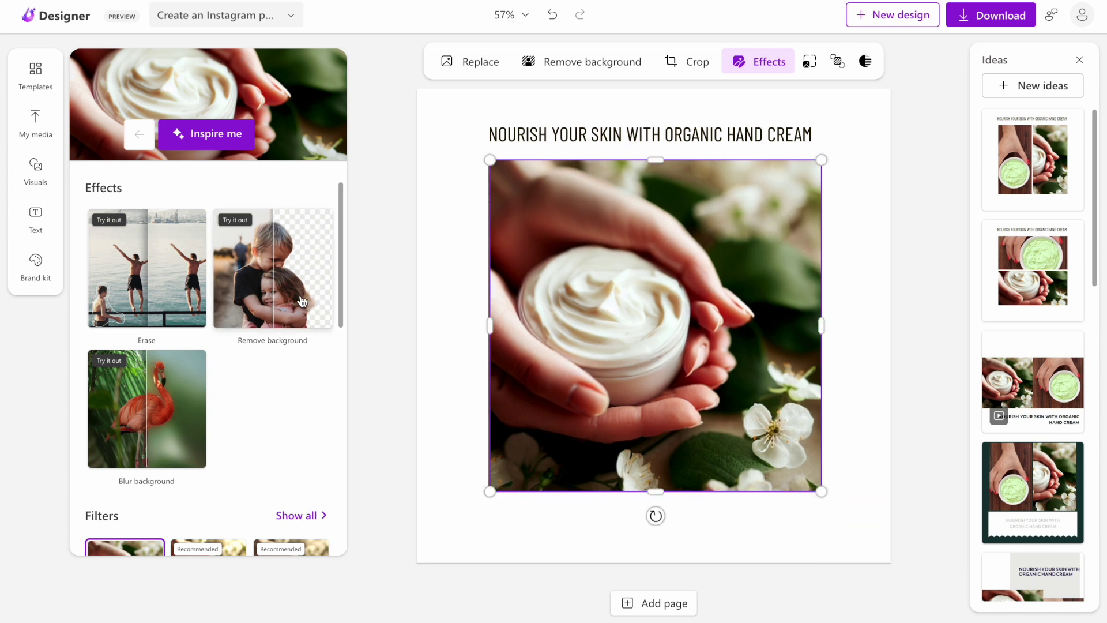
Step: Delete the existing My brand kit permanently
click(36, 266)
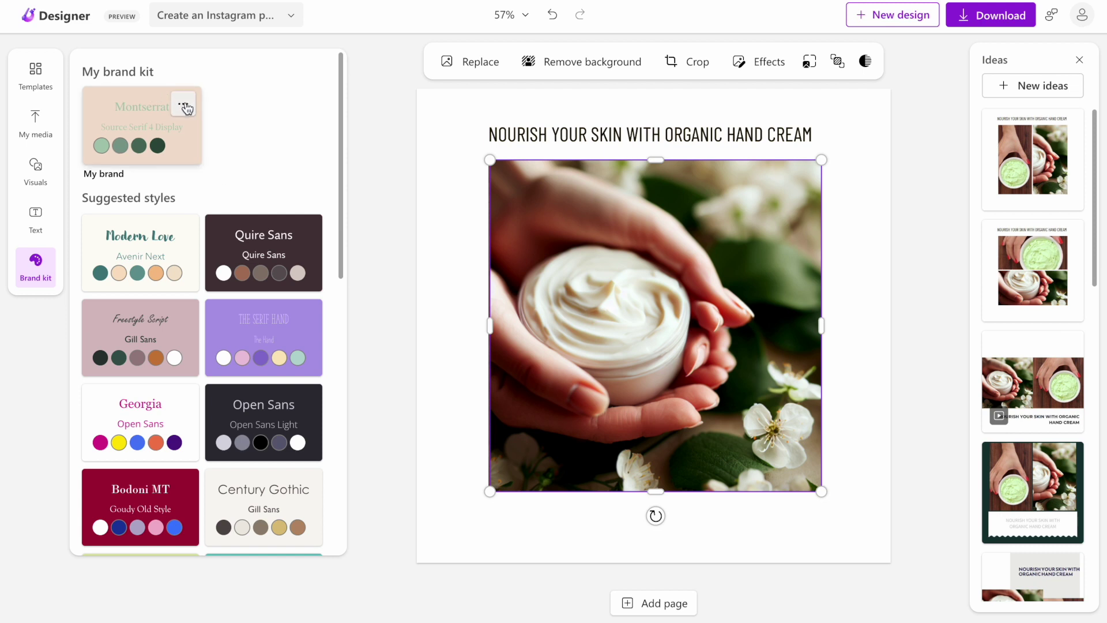
click(185, 107)
click(252, 161)
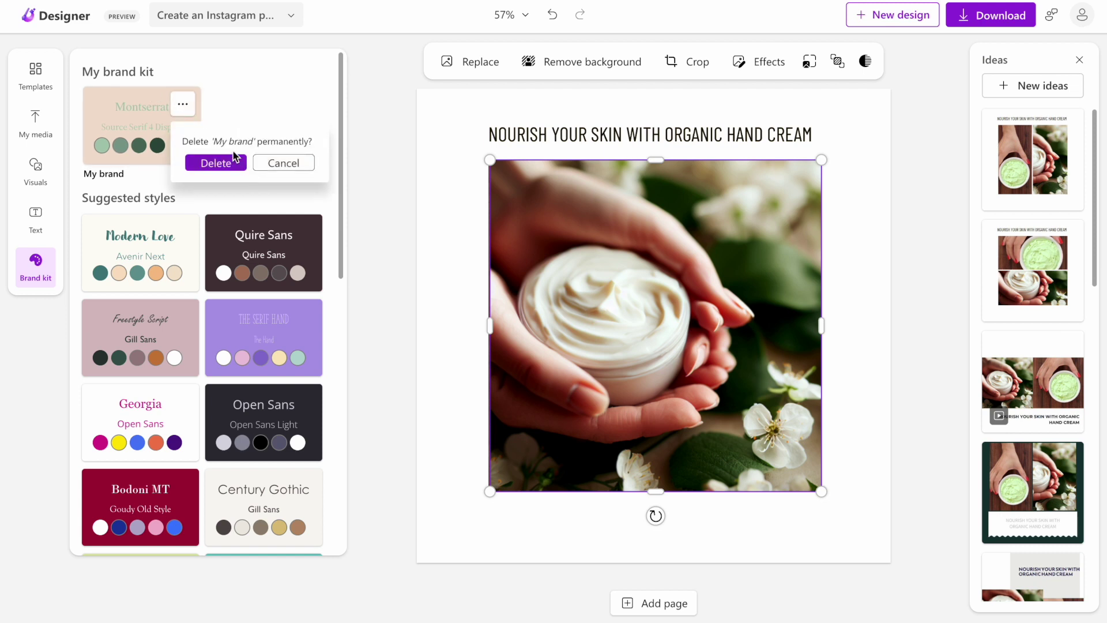
click(239, 164)
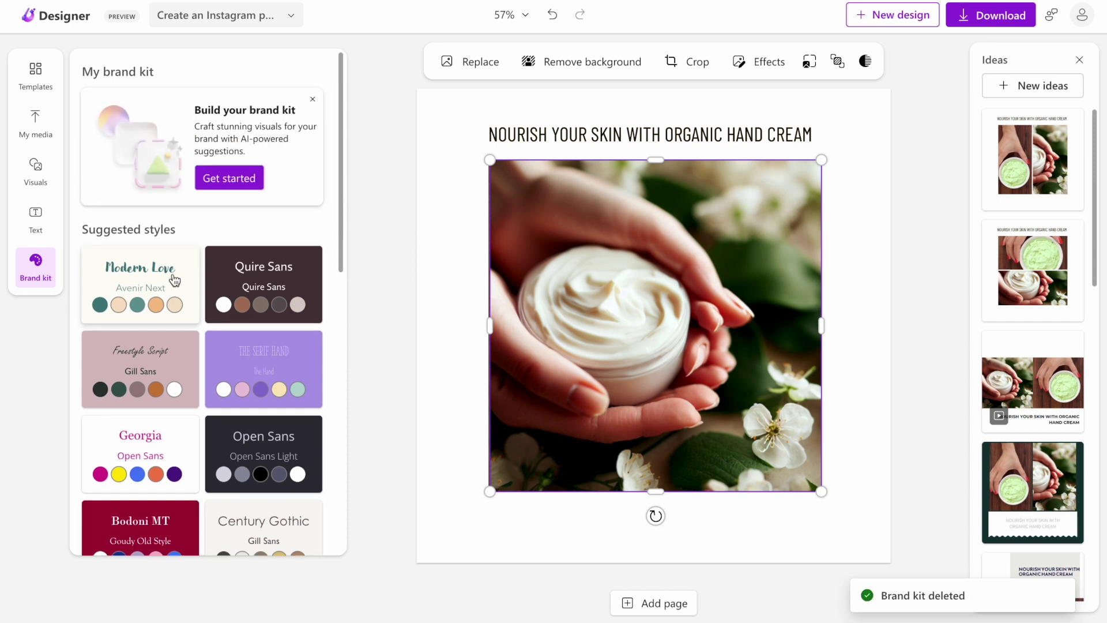
Step: Start a new brand kit described as 'organic cosmetics' and pick the green suggested colour
click(232, 178)
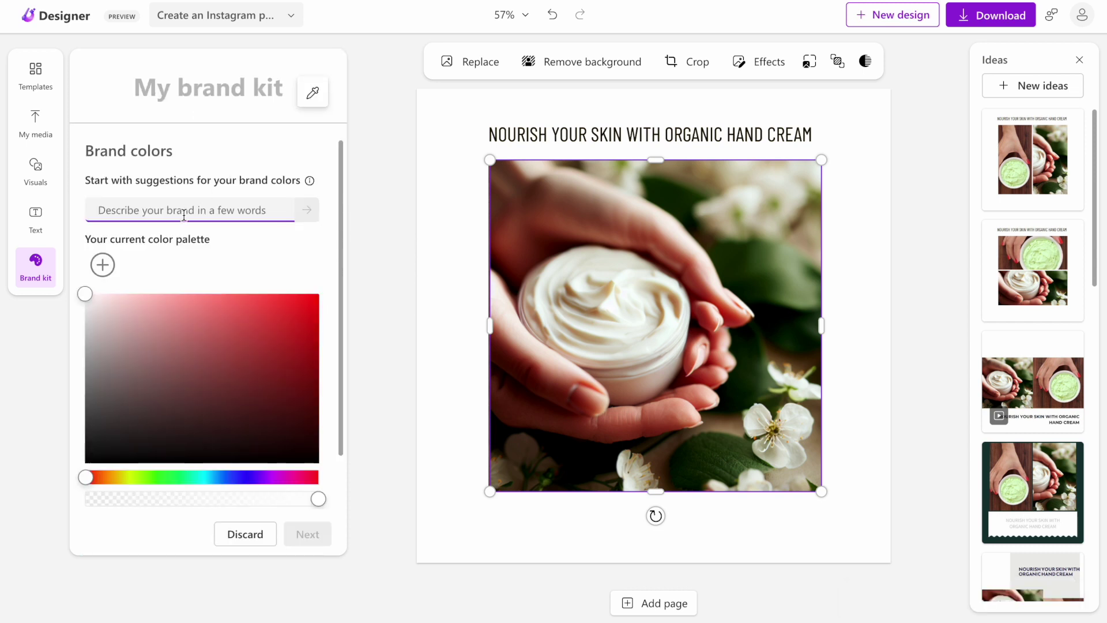
text(or)
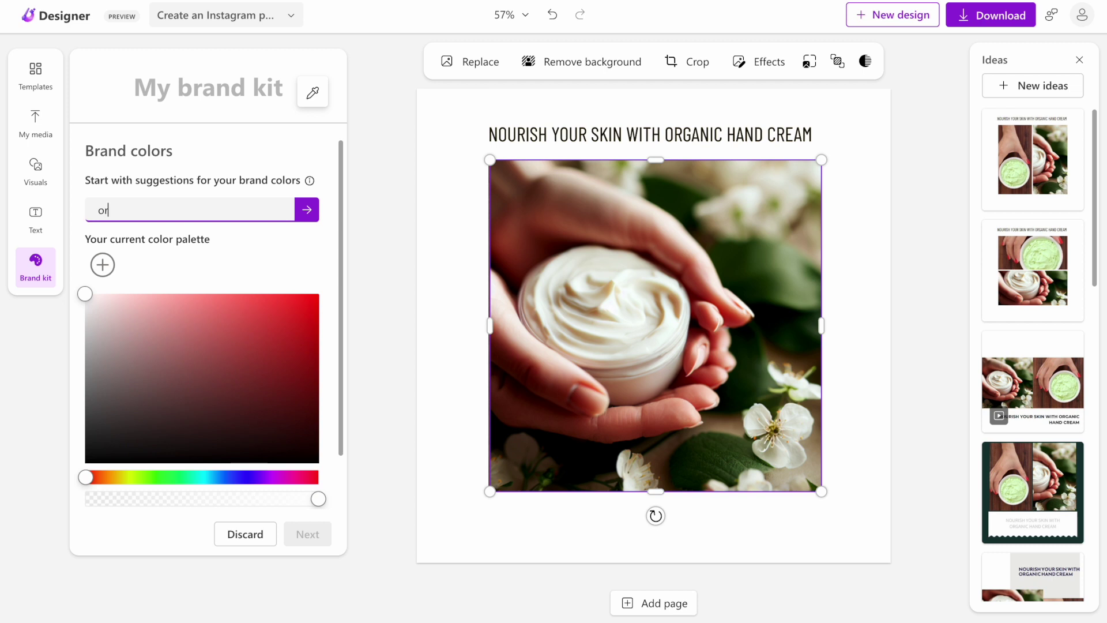
text(ganic cosmetics)
click(312, 213)
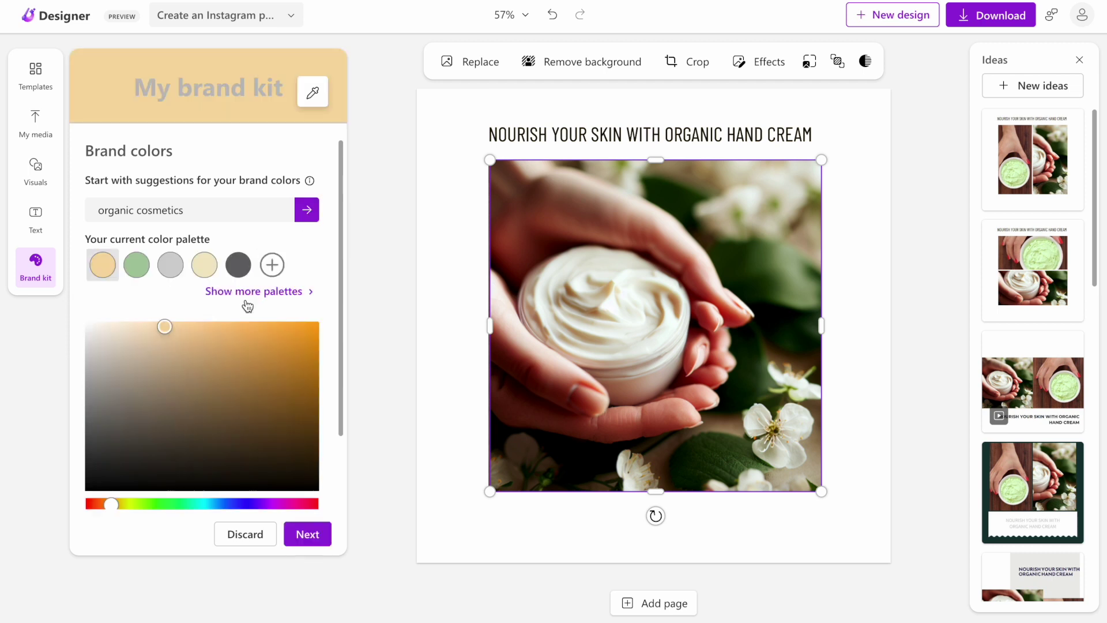
mouse_move(142, 275)
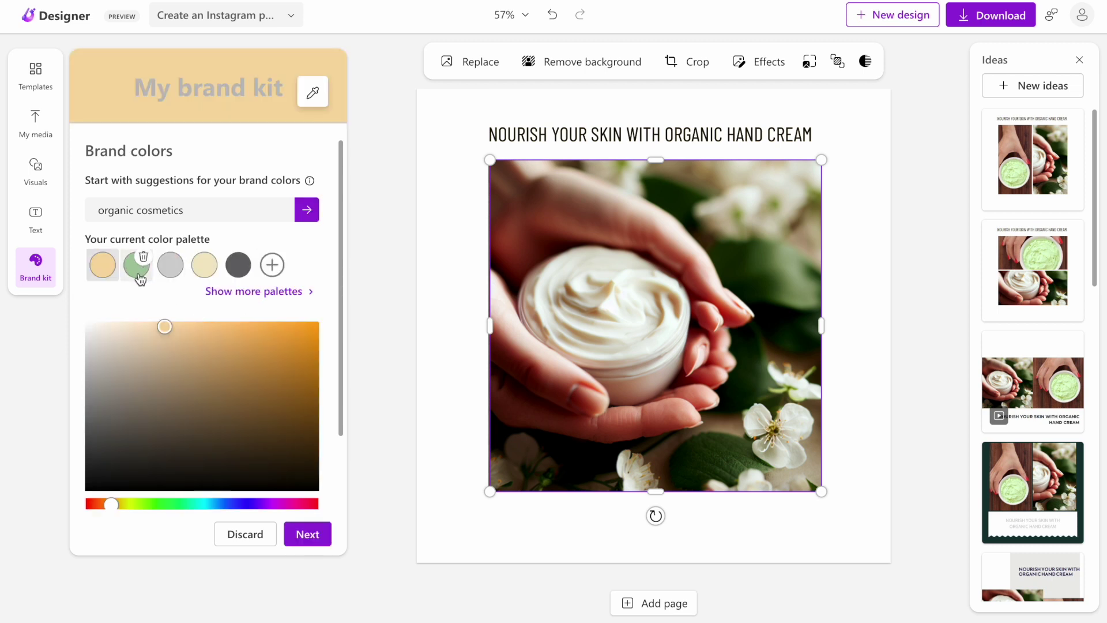
click(141, 278)
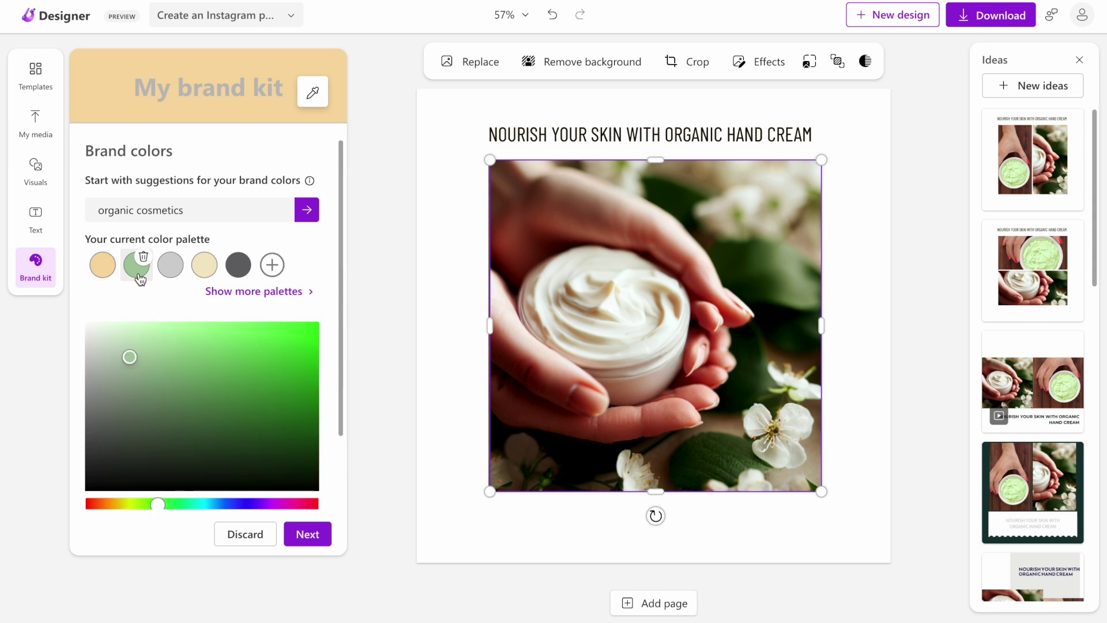
click(307, 533)
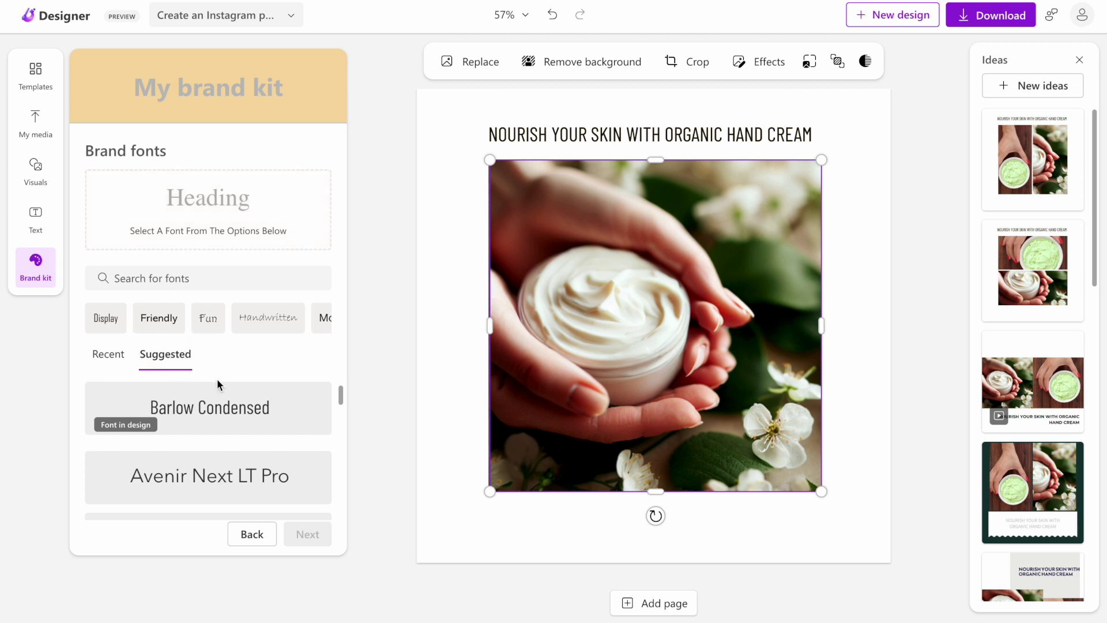
Step: Set the brand heading font to Abadi from the Friendly fonts
click(173, 327)
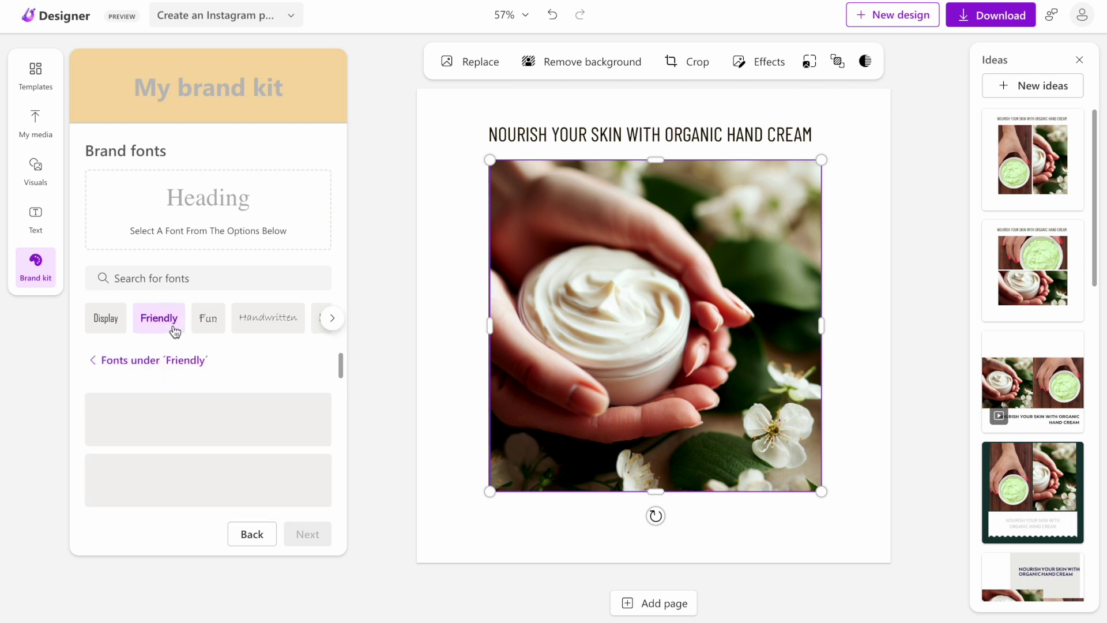
scroll(231, 376, down, 1)
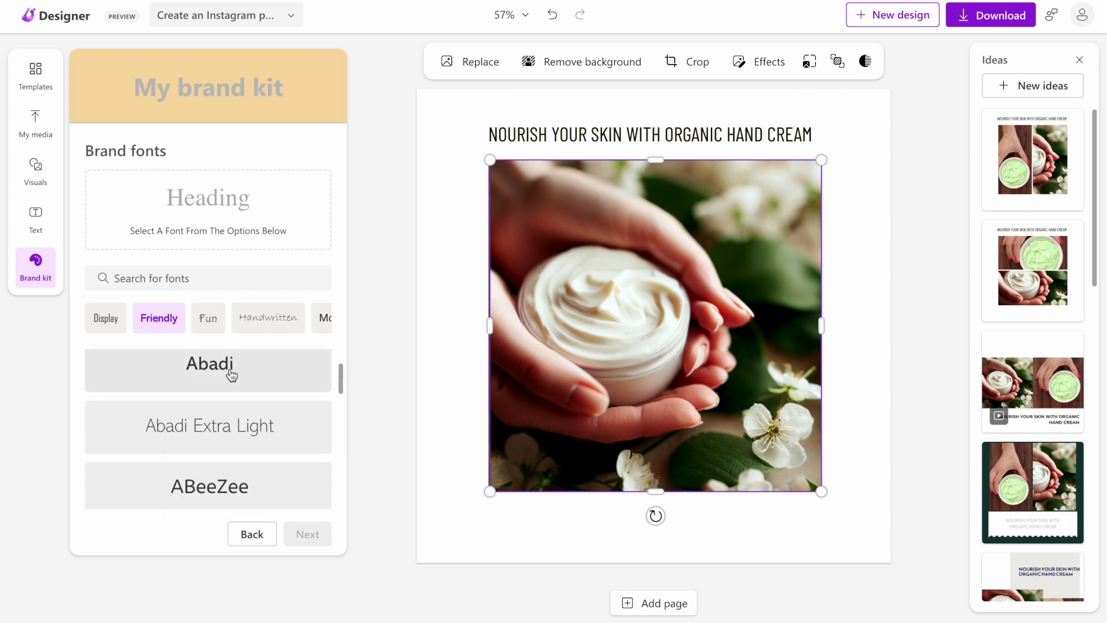
click(232, 376)
click(306, 534)
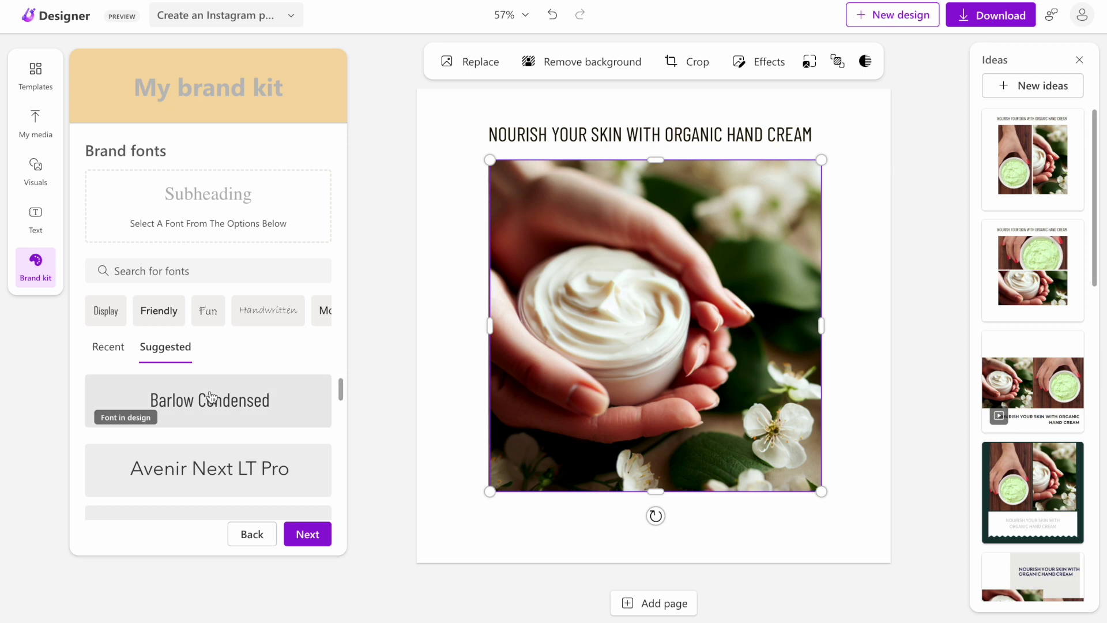
Step: Set the brand subheading font to Edwardian Script ITC
scroll(209, 398, down, 2)
scroll(209, 398, up, 2)
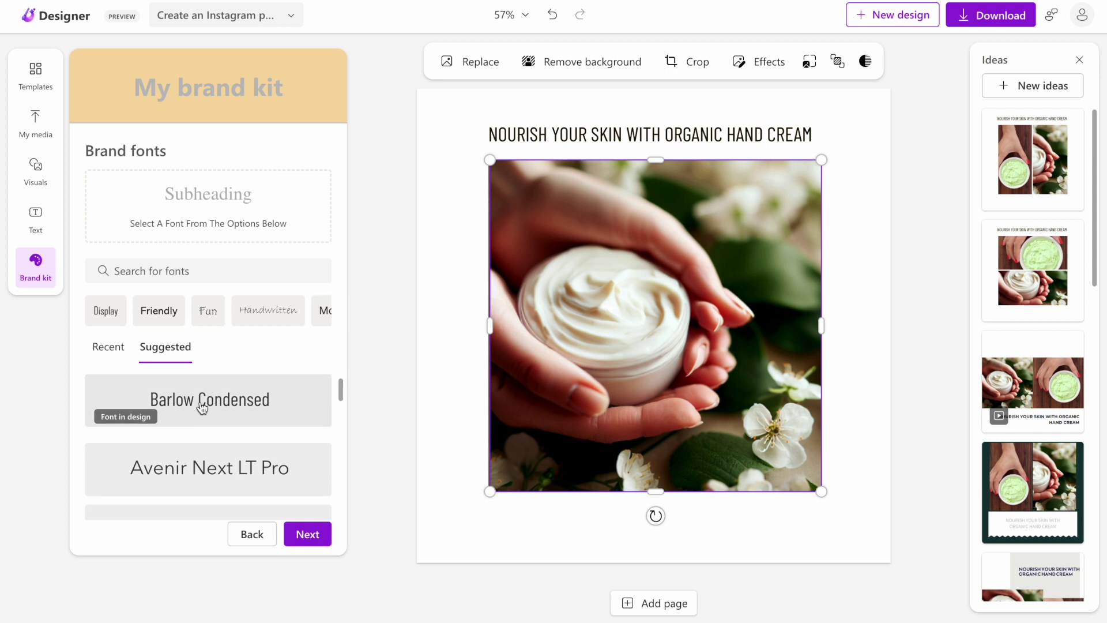
scroll(201, 401, down, 2)
click(207, 439)
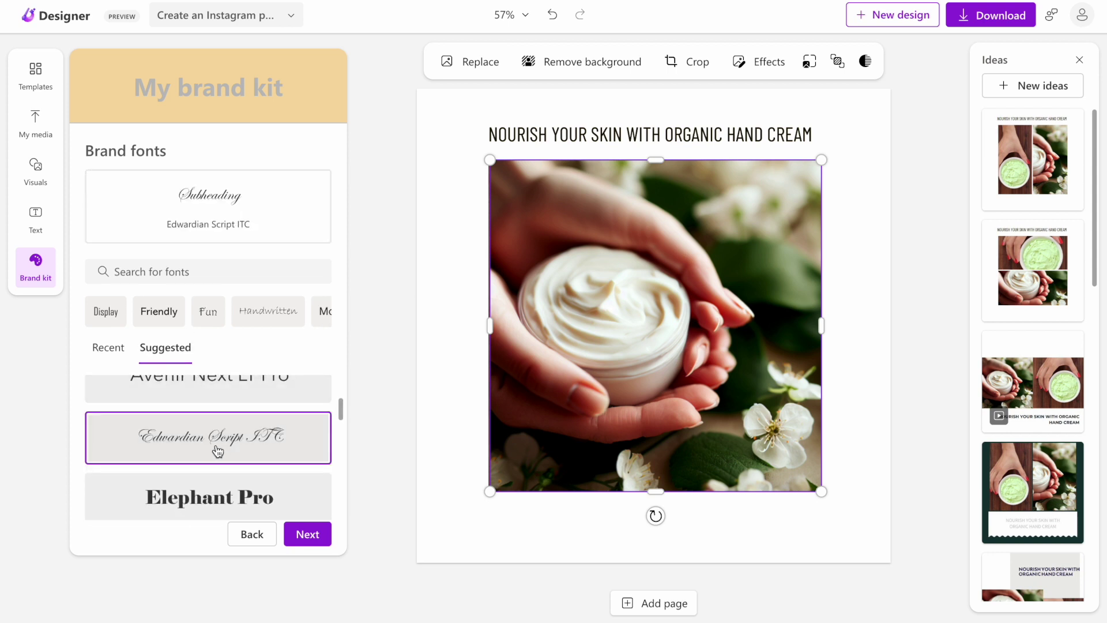
click(306, 534)
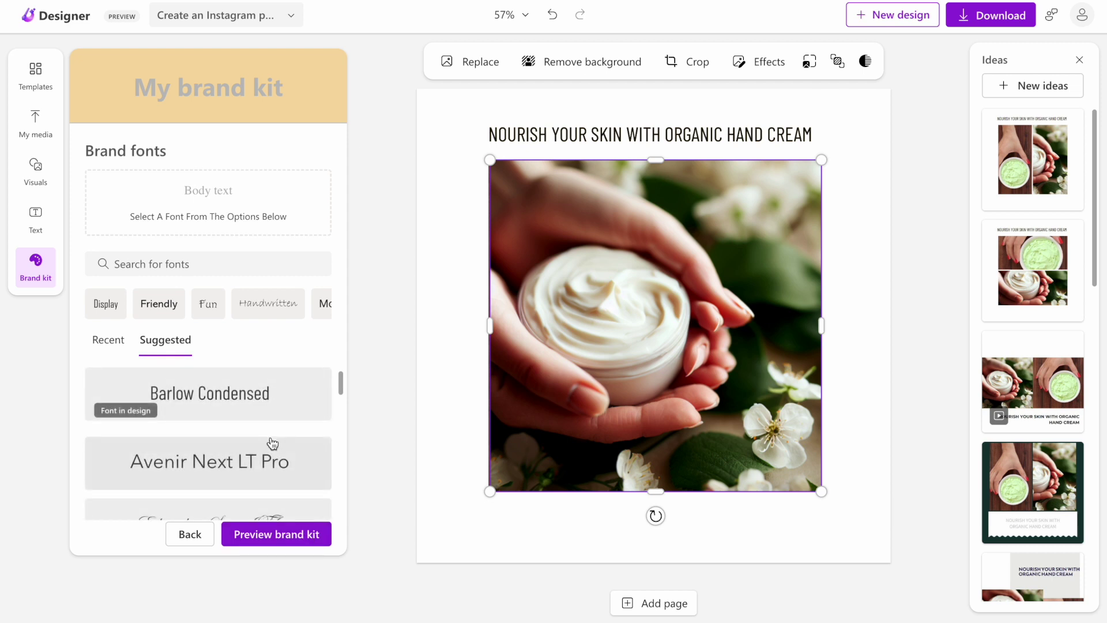
Step: Set the body text font to Barlow Condensed and preview the brand kit
scroll(273, 443, down, 5)
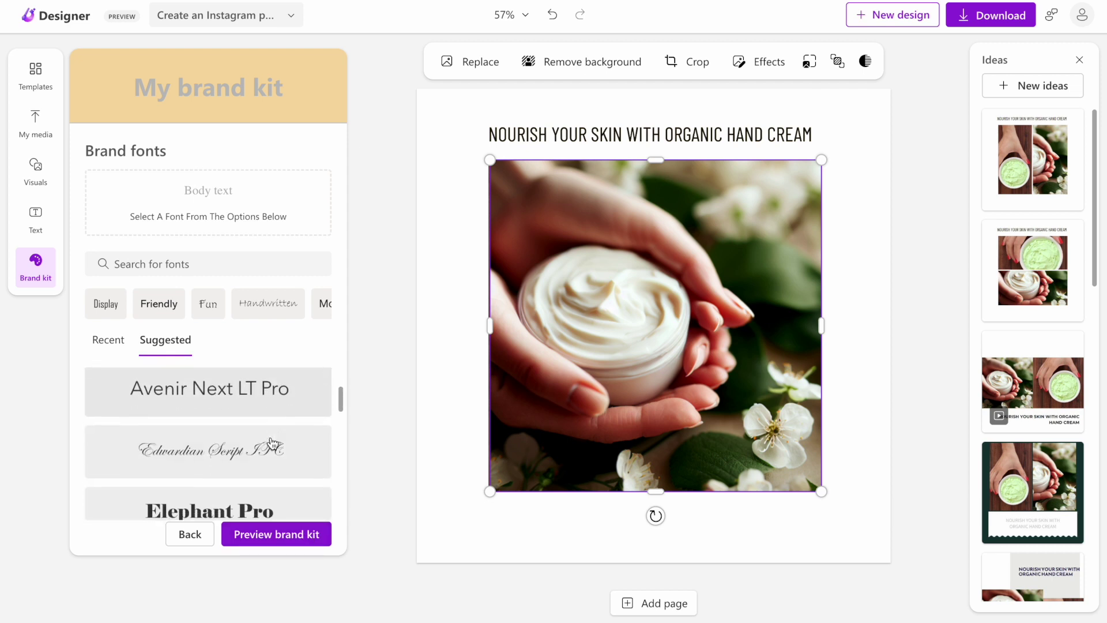
scroll(271, 442, down, 3)
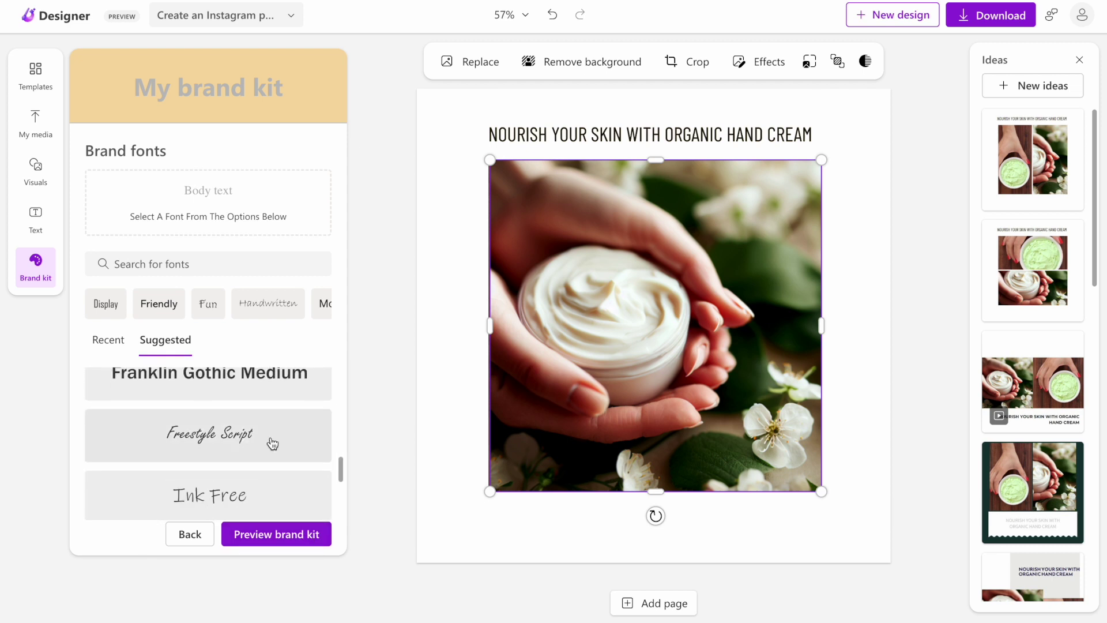
scroll(272, 428, up, 1)
scroll(273, 418, up, 10)
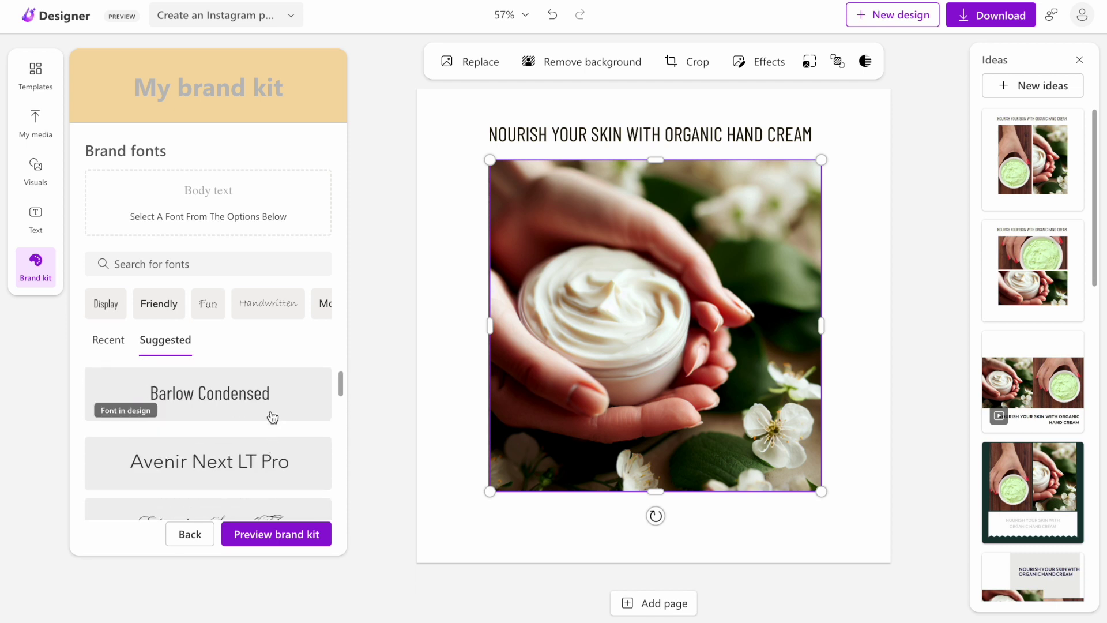
click(273, 416)
click(284, 531)
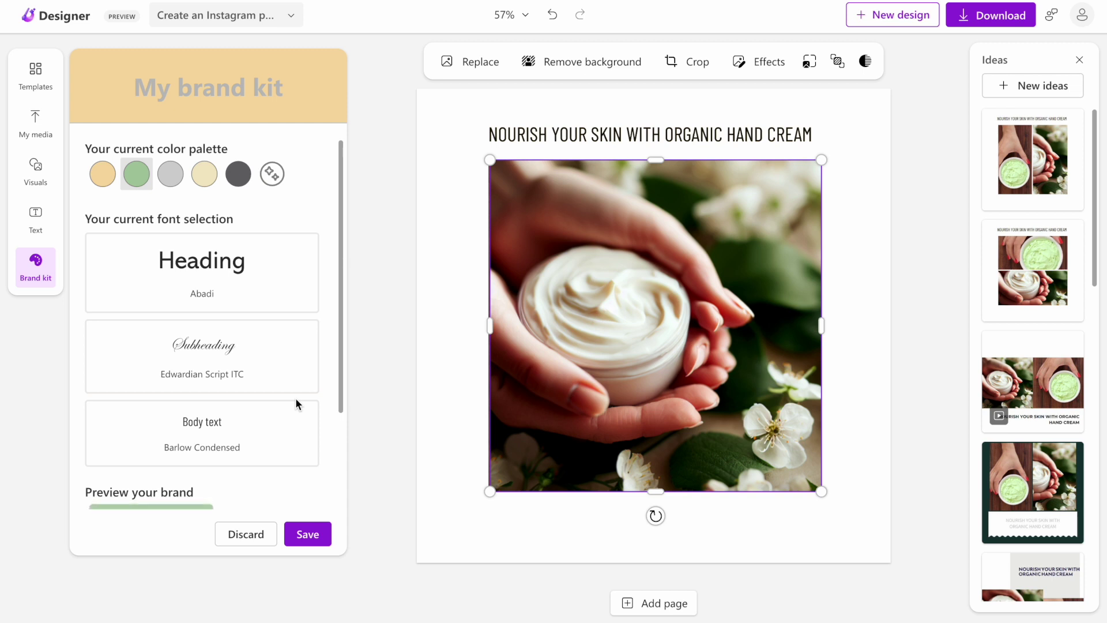
Step: Save the brand kit as My brand and deselect the photo on the page
click(316, 534)
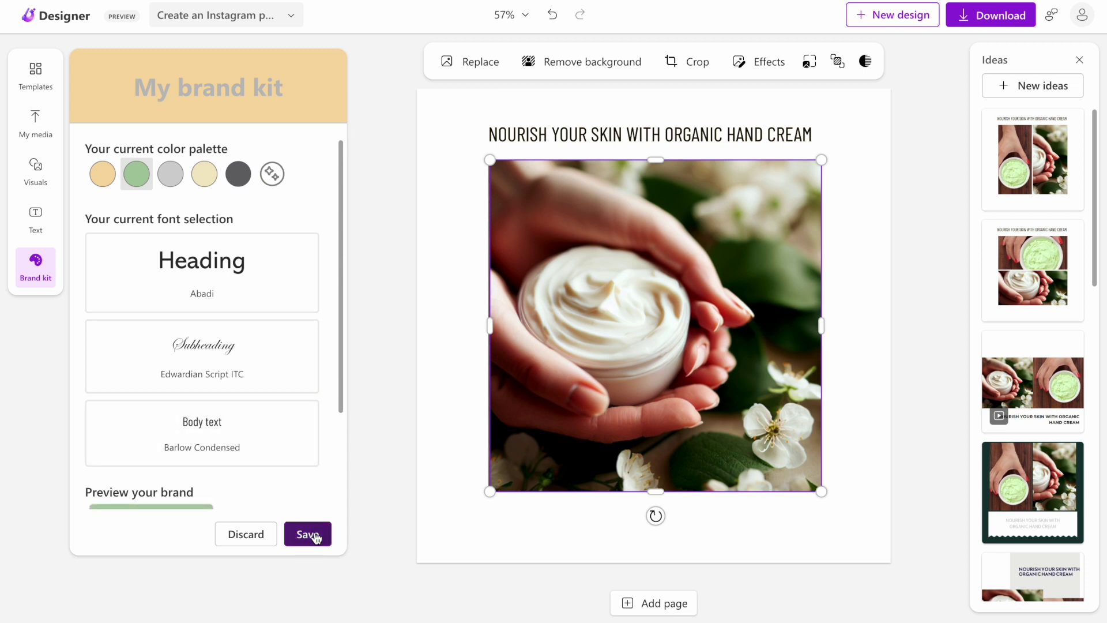
click(367, 157)
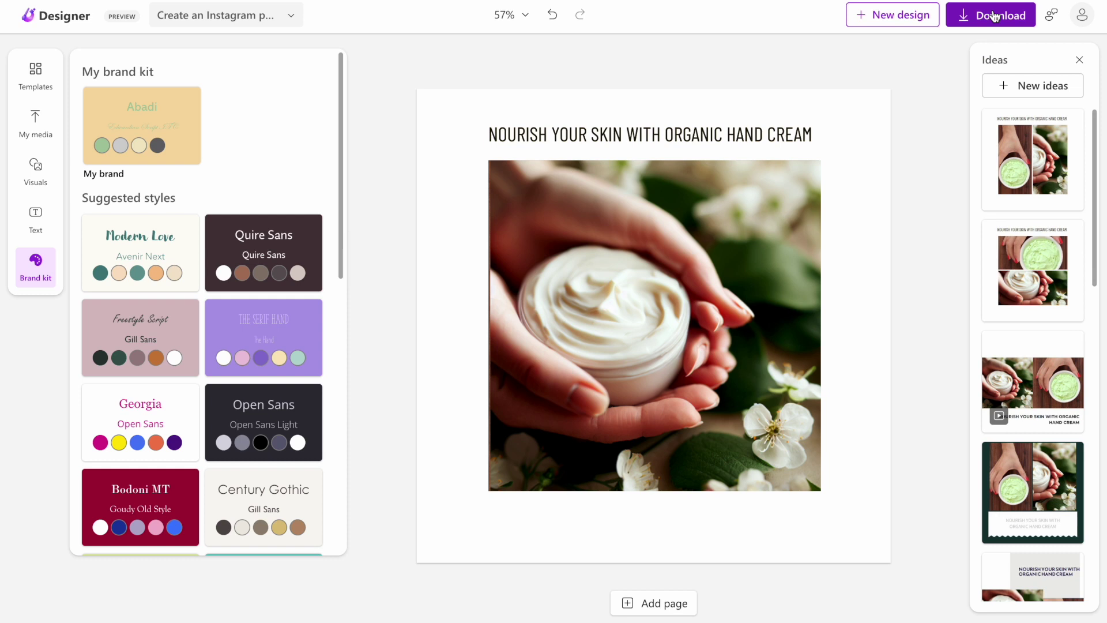
click(994, 18)
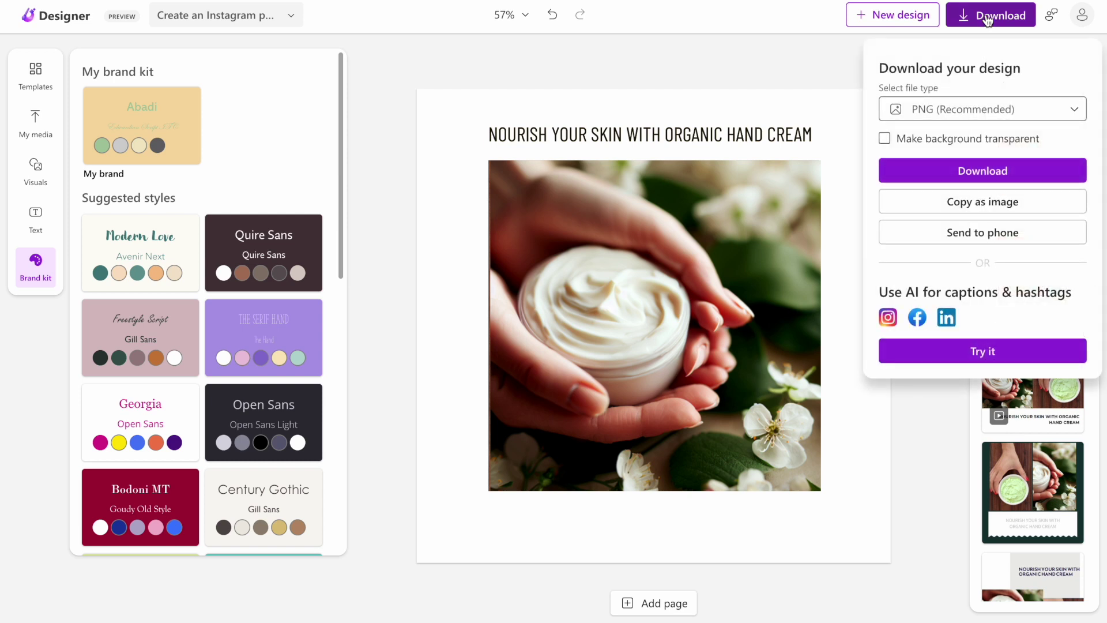
click(967, 115)
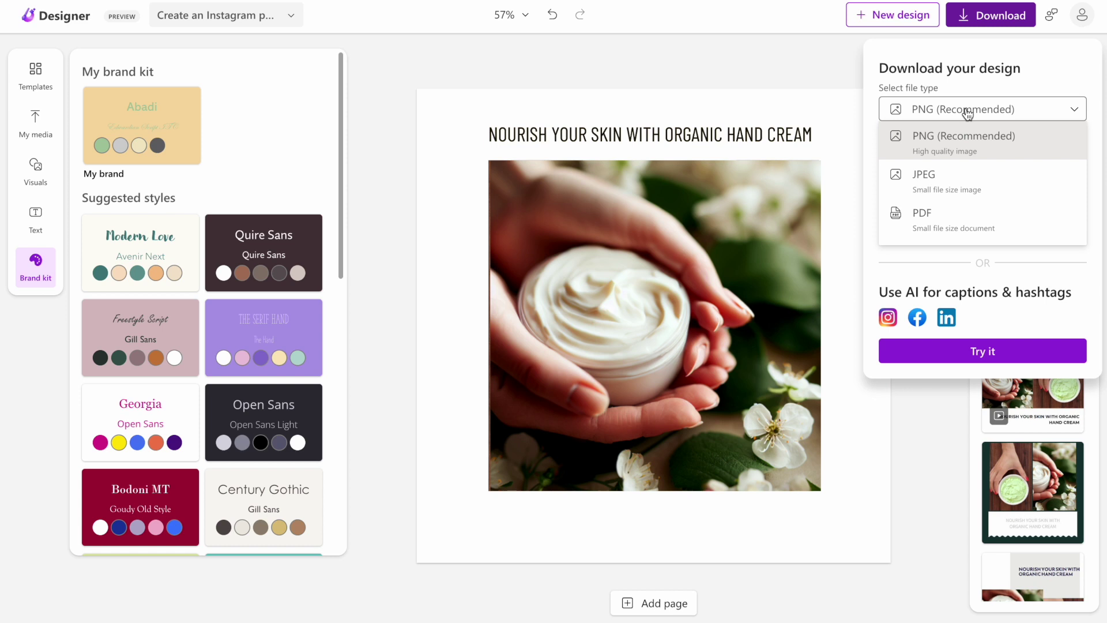
click(778, 74)
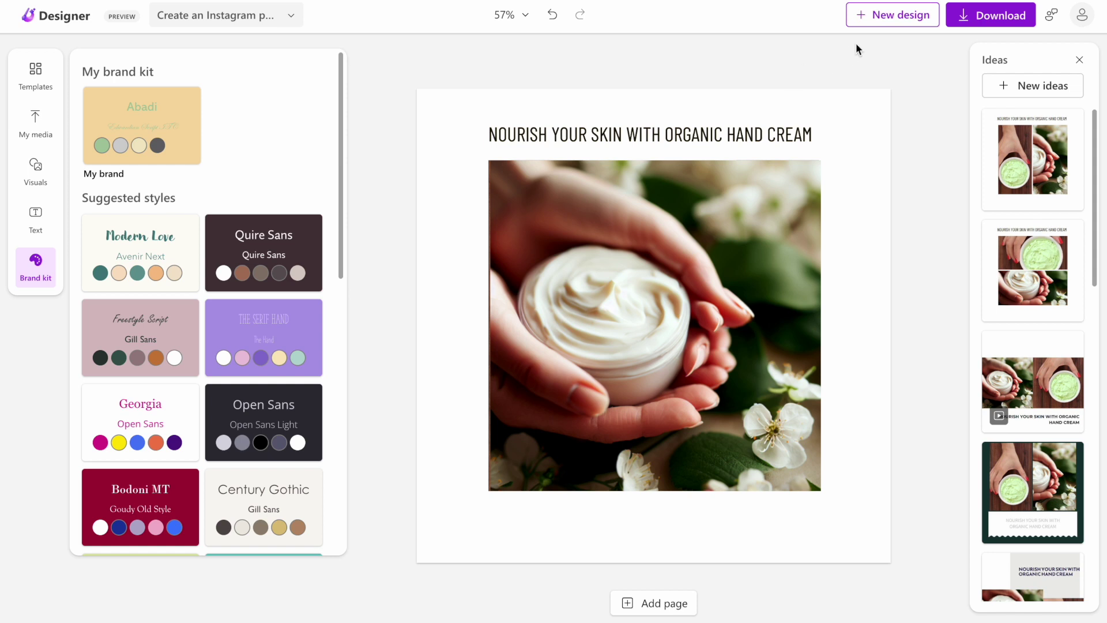
click(890, 22)
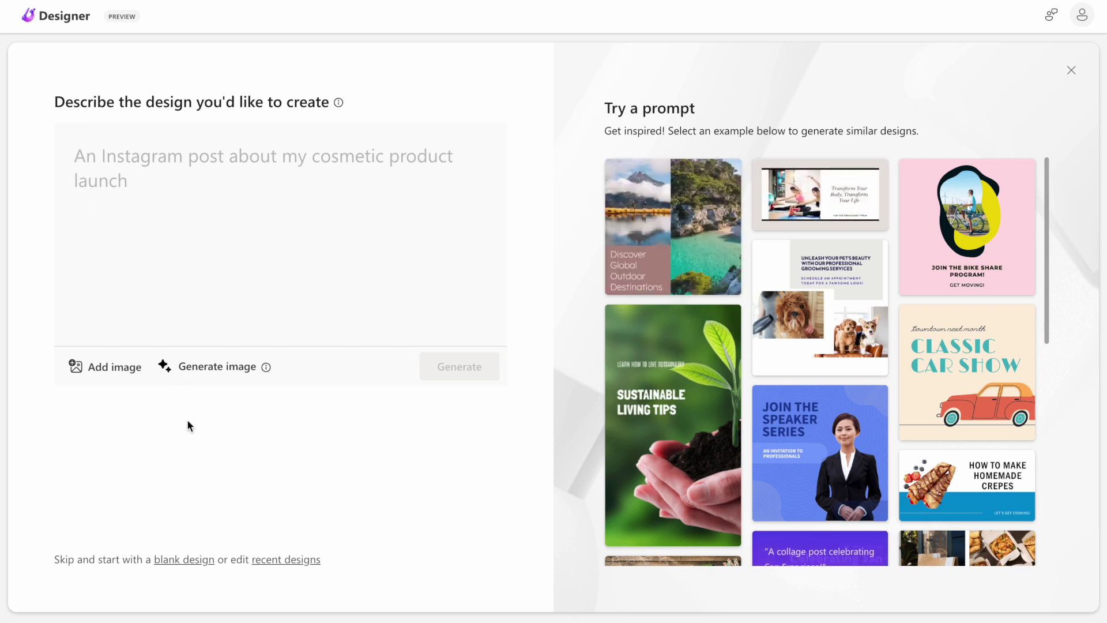
Step: Create a blank design sized 1200 x 628px
click(184, 560)
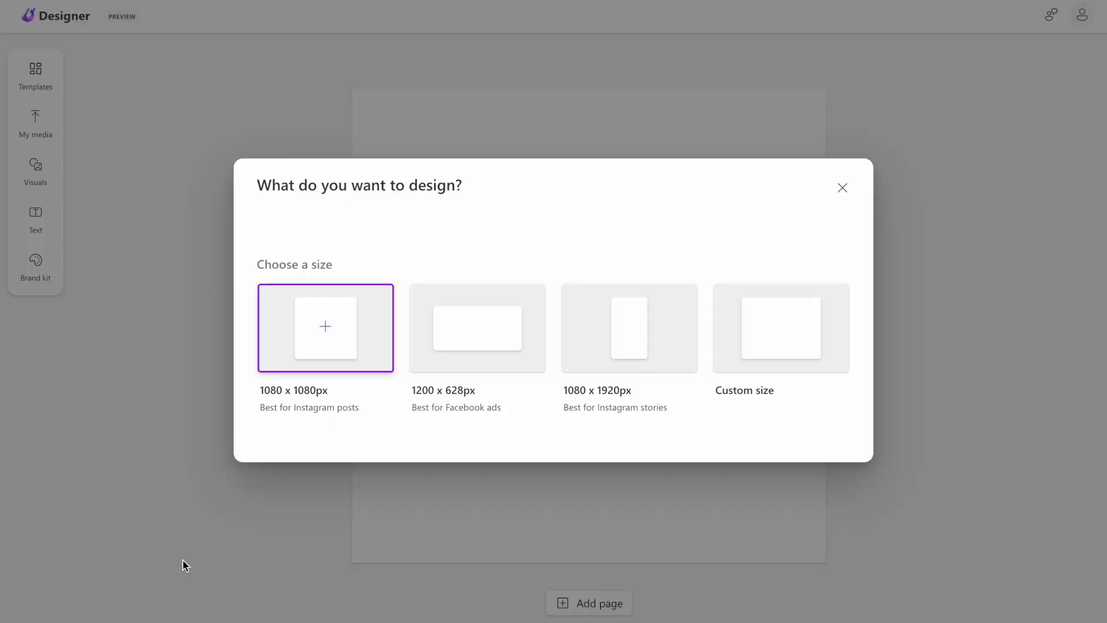
click(518, 364)
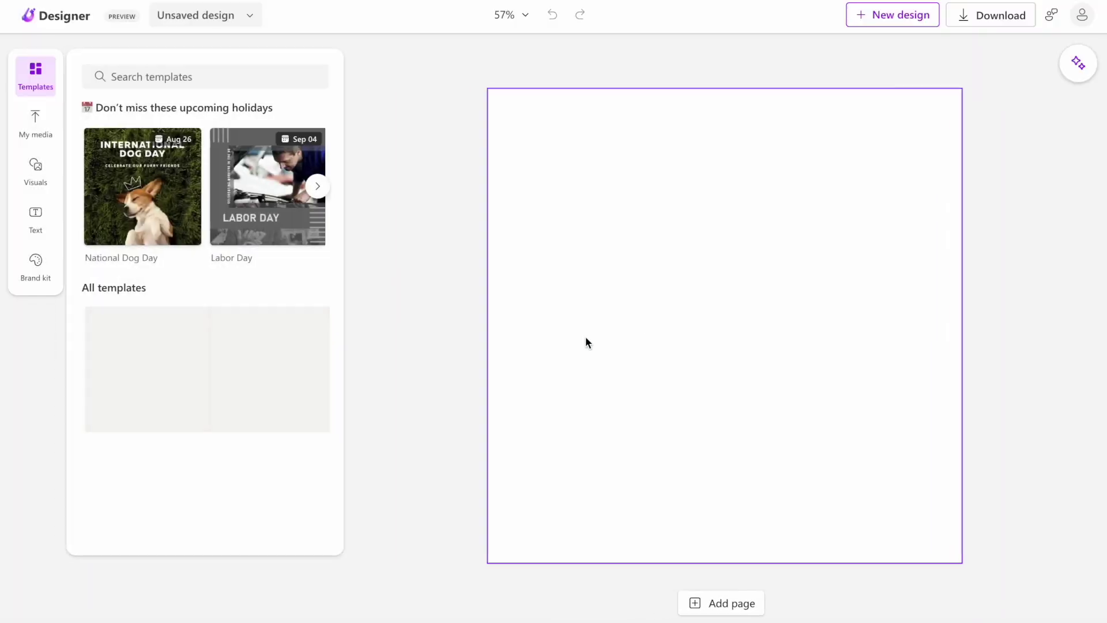